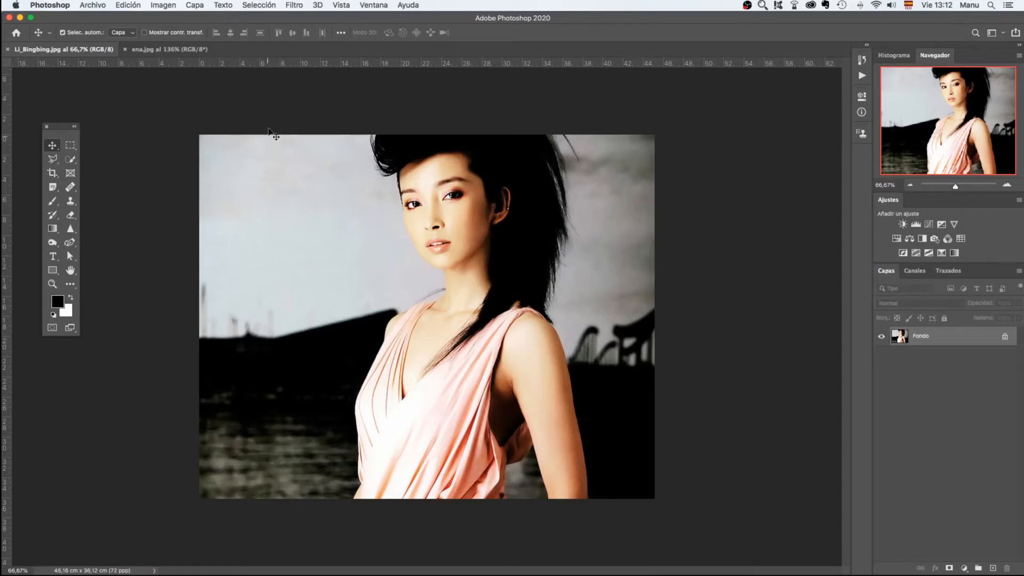
Open the image in the Liquify filter and set the warp brush to size 115 and pressure 53
click(296, 7)
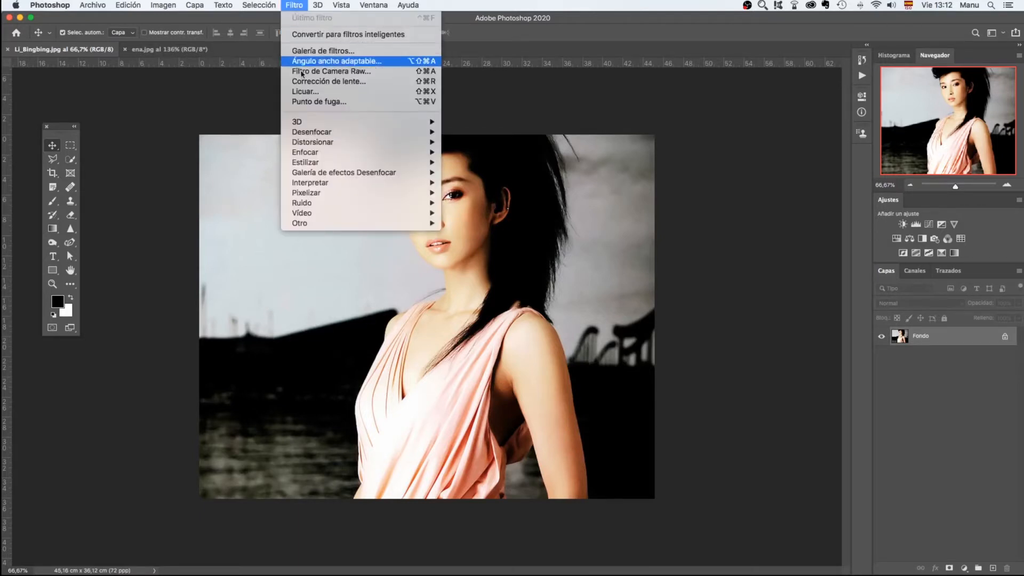
click(305, 94)
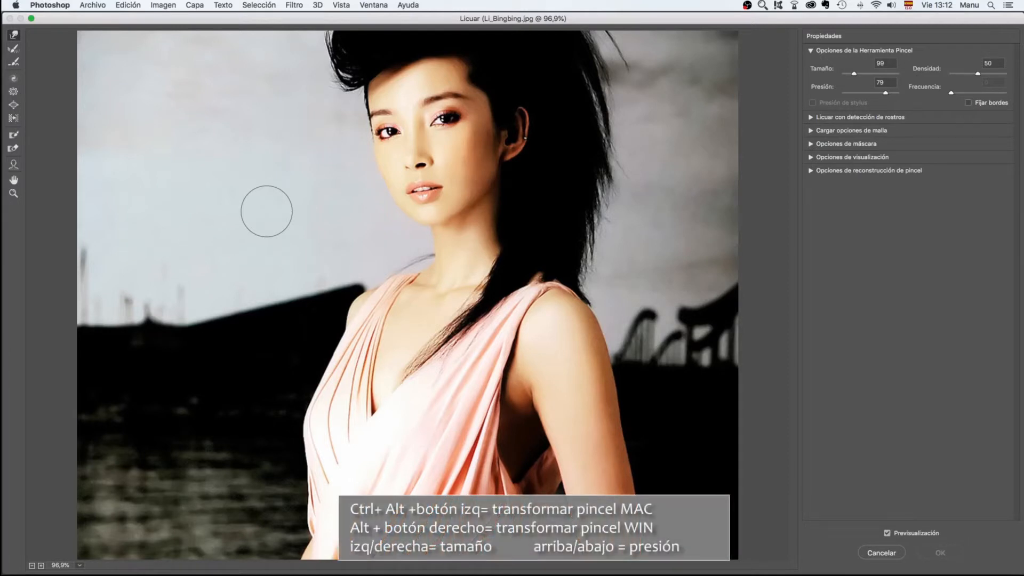
key(alt)
mouse_move(251, 215)
mouse_down()
mouse_move(284, 218)
mouse_move(263, 214)
mouse_move(284, 215)
mouse_move(270, 215)
mouse_move(273, 182)
mouse_up()
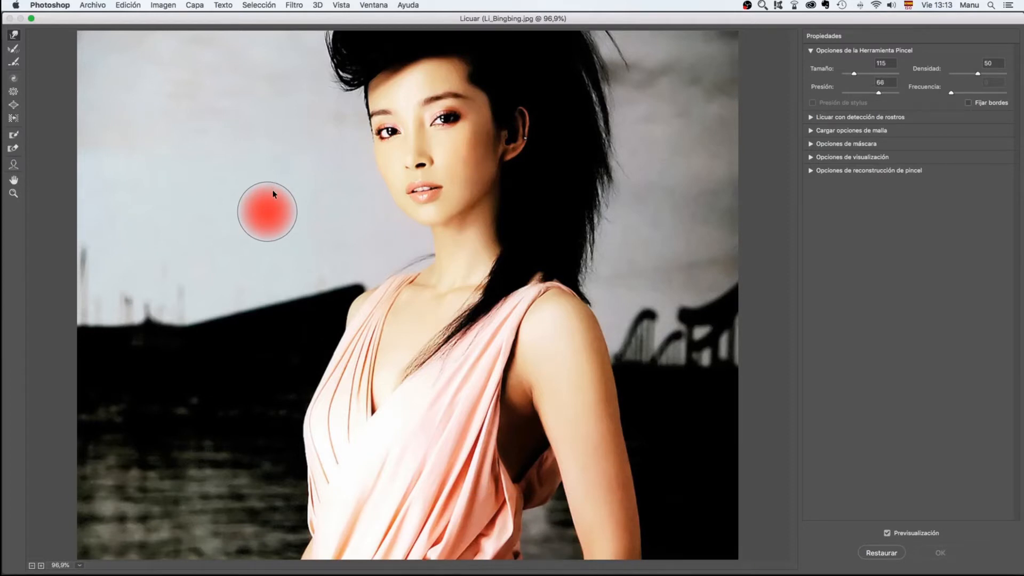
drag(272, 210, 273, 197)
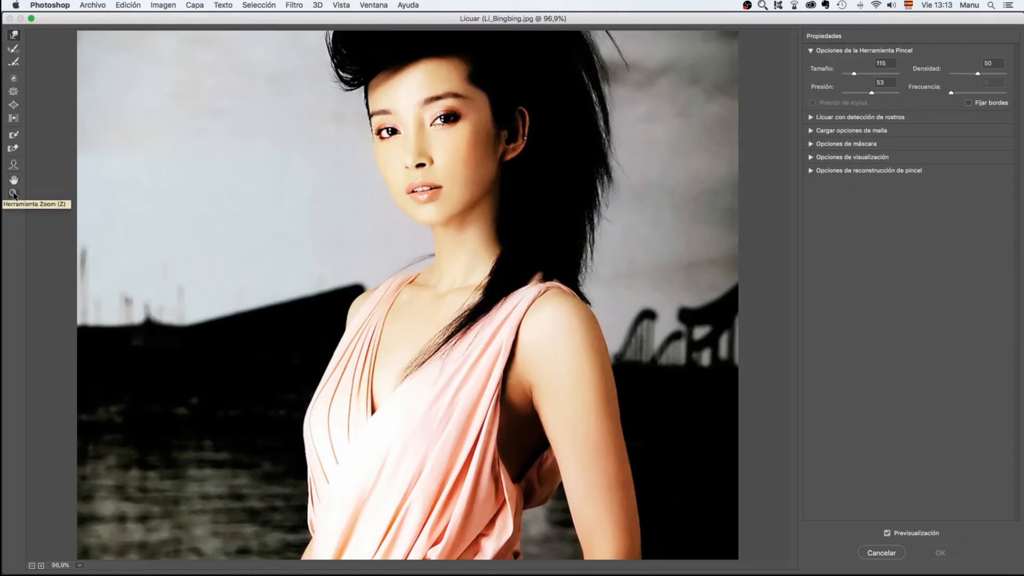
Examine the face up close by zooming in and panning with the Hand tool, and fit the whole image in view
click(13, 180)
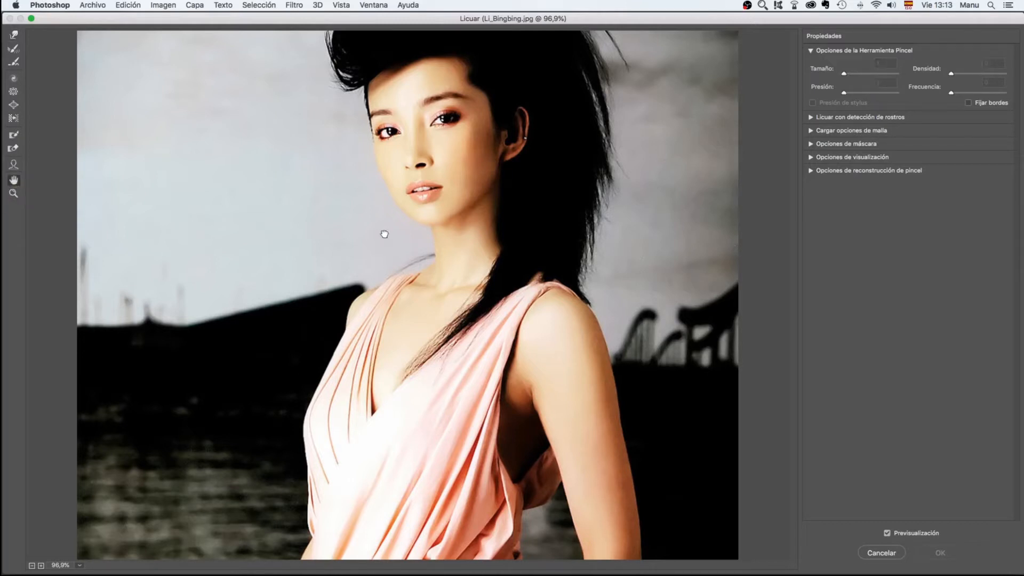
scroll(401, 238, up, 6)
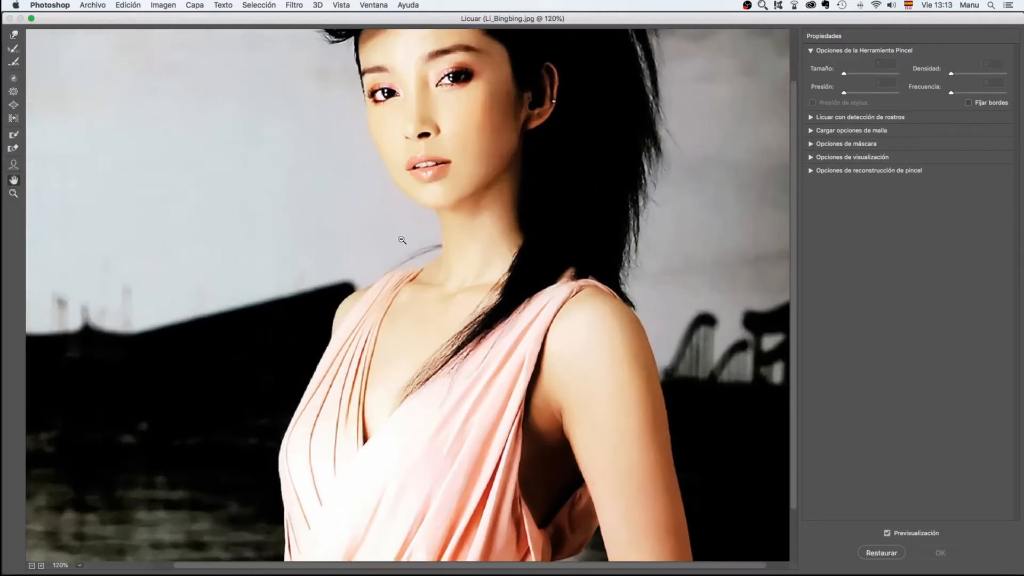
mouse_move(316, 210)
mouse_down()
mouse_move(183, 289)
mouse_move(442, 446)
mouse_move(391, 330)
mouse_move(312, 336)
mouse_up()
mouse_move(447, 186)
mouse_down()
mouse_move(346, 226)
mouse_move(293, 320)
mouse_move(394, 277)
mouse_up()
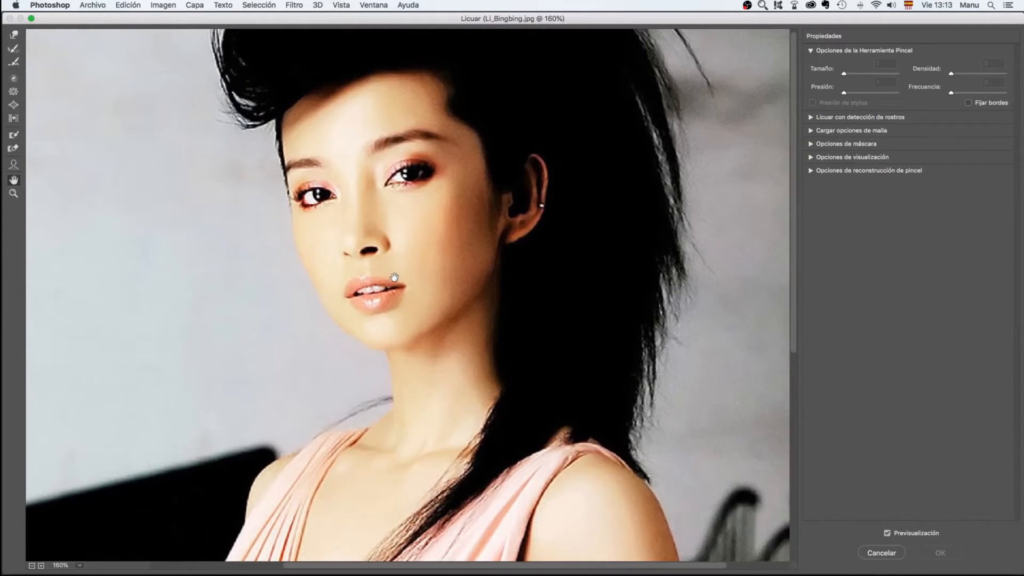
double_click(13, 180)
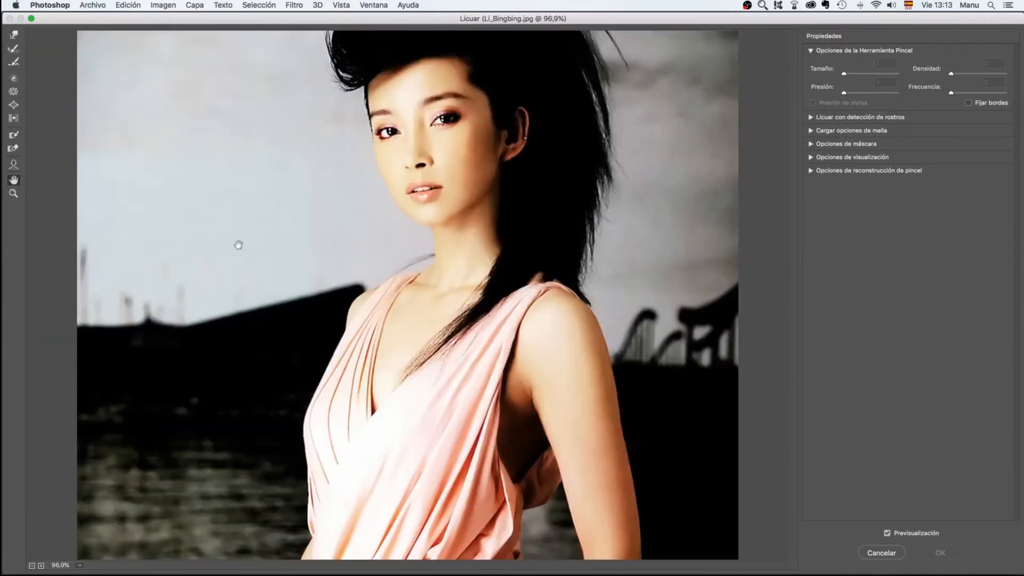
Examine the neck area at several magnifications with the Zoom tool and return the view to 100%
click(13, 194)
click(413, 265)
alt+click(414, 265)
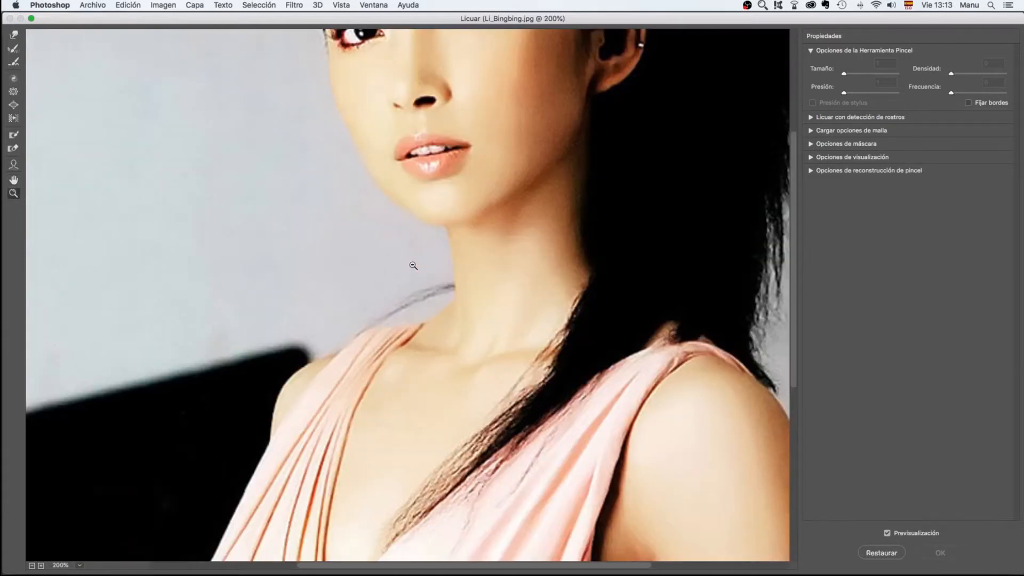
alt+click(413, 265)
alt+click(413, 265)
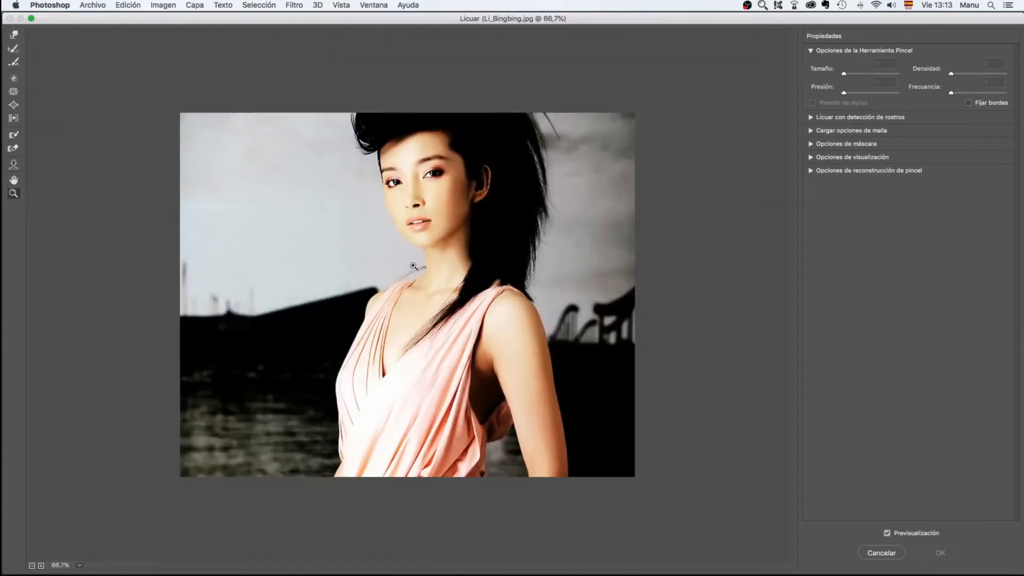
alt+click(414, 265)
alt+click(414, 265)
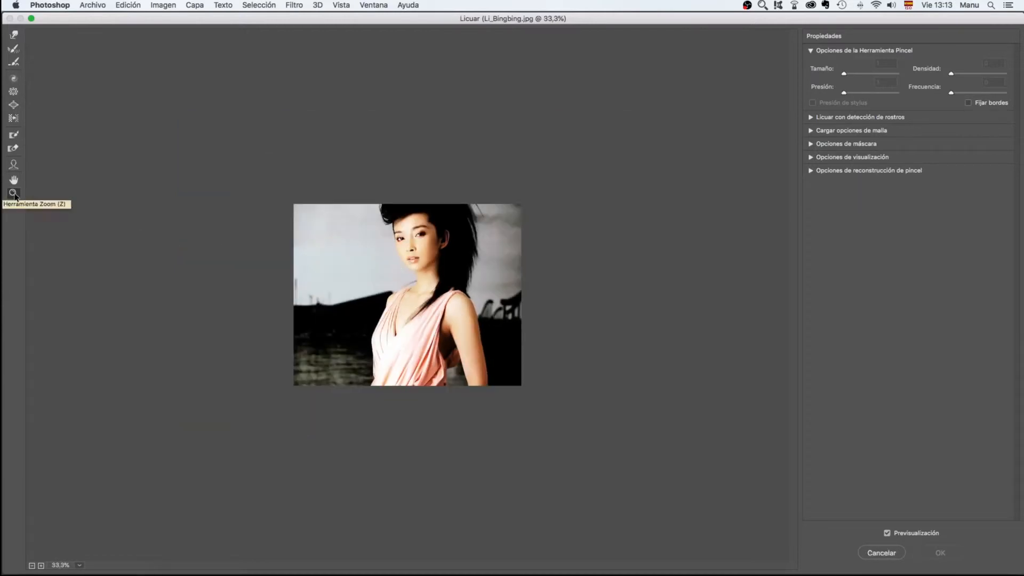
double_click(14, 194)
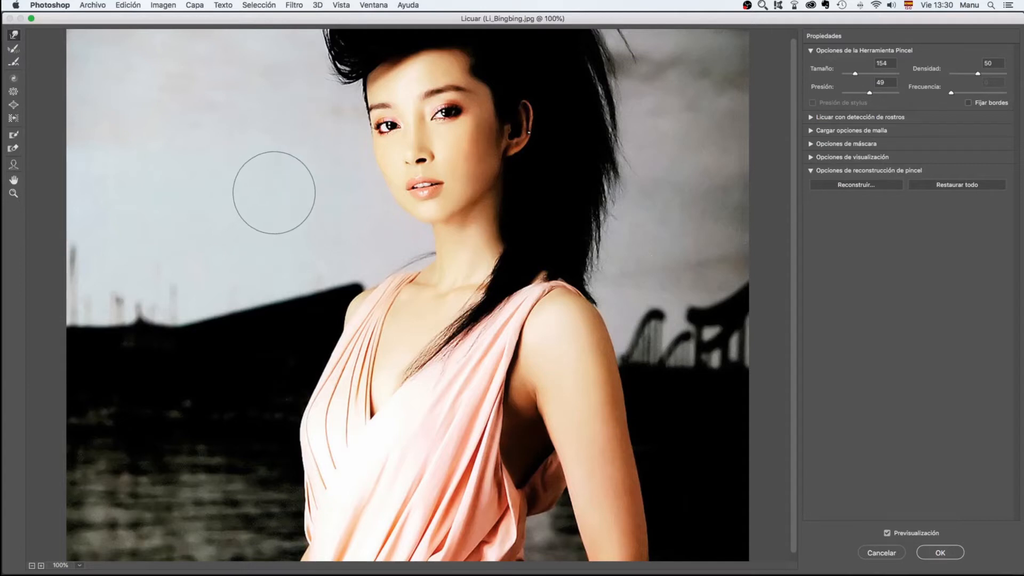
Try distorting the face and chest with the Forward Warp tool at size 154 and pressure 49, and restore the whole image
drag(347, 176, 565, 149)
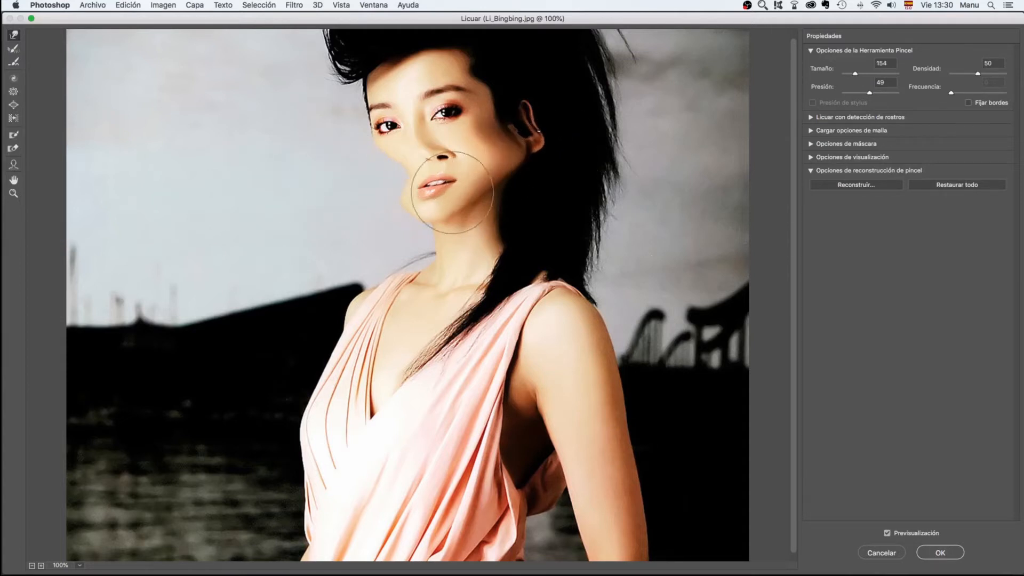
mouse_move(327, 229)
mouse_down()
mouse_move(478, 370)
mouse_move(470, 403)
mouse_move(368, 411)
mouse_move(299, 384)
mouse_up()
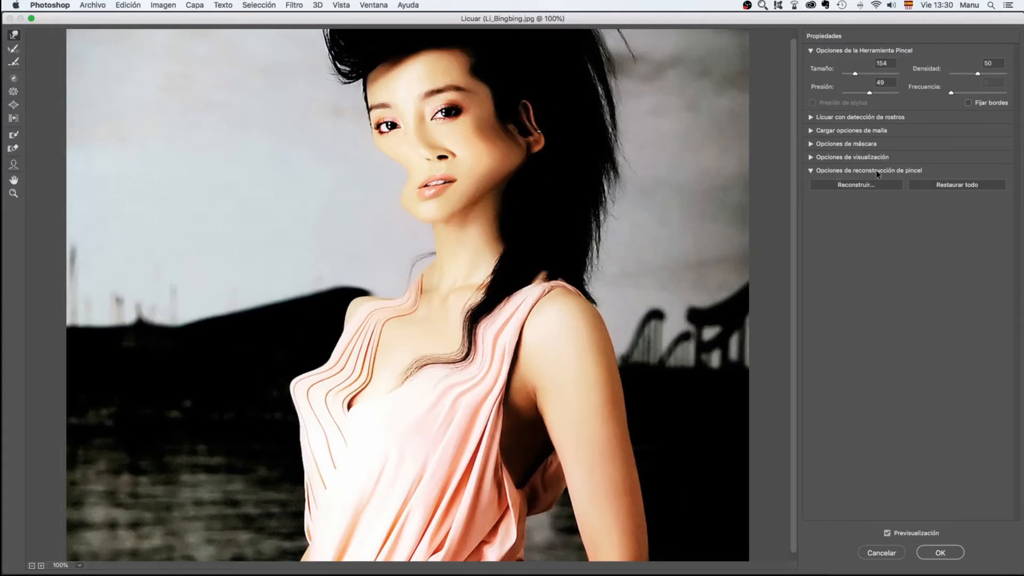
click(961, 187)
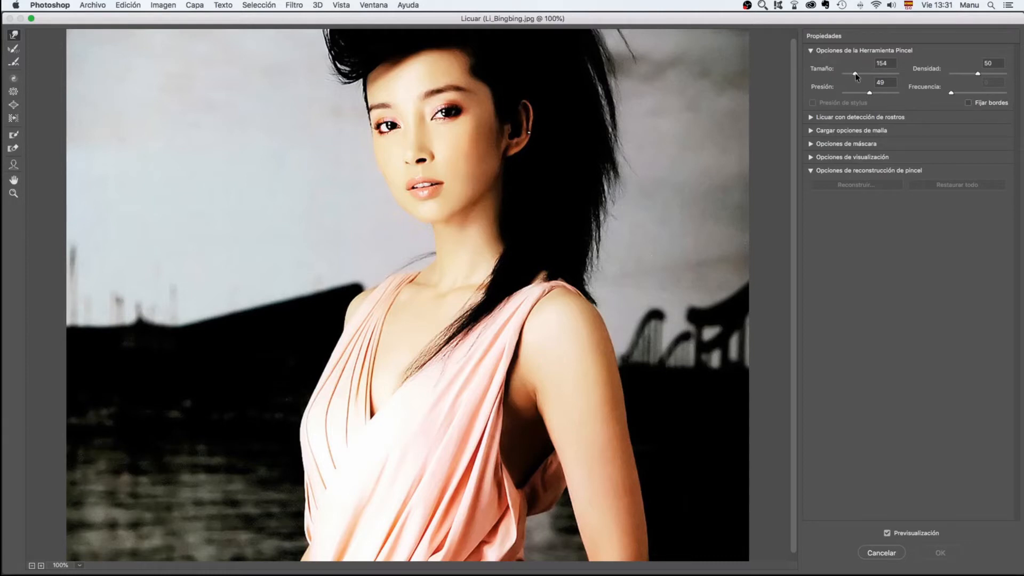
Set the brush size to 305 and density to 0, try small warps on the face and chest, and undo the last stroke
drag(856, 75, 858, 75)
drag(978, 74, 939, 75)
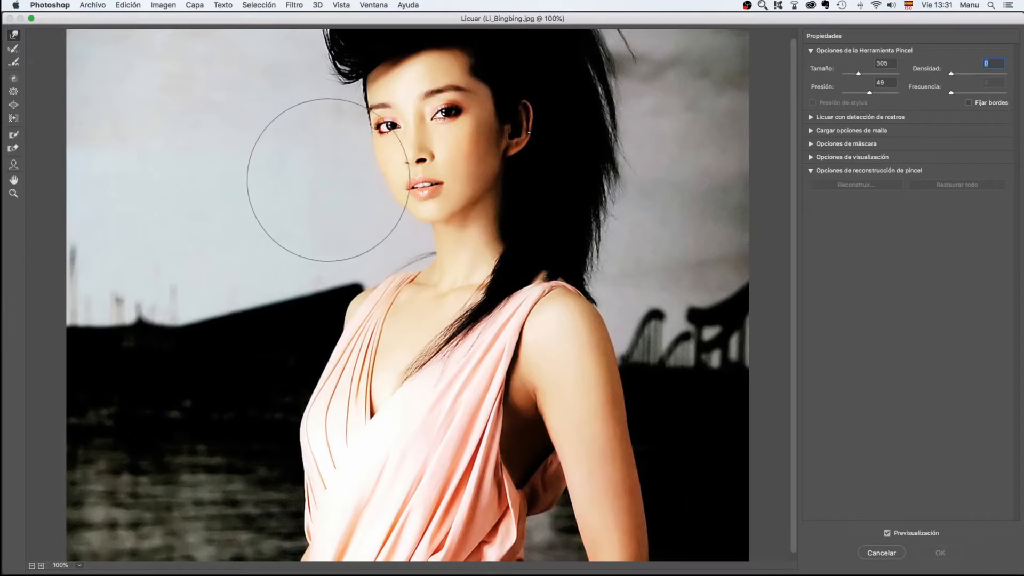
mouse_move(416, 152)
mouse_down()
mouse_move(400, 165)
mouse_move(414, 166)
mouse_up()
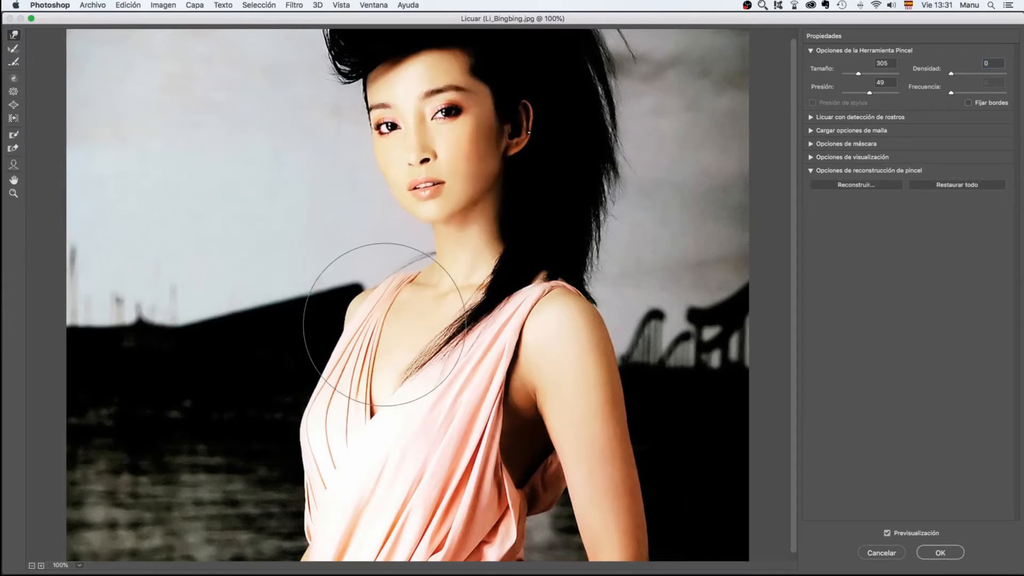
drag(385, 325, 368, 322)
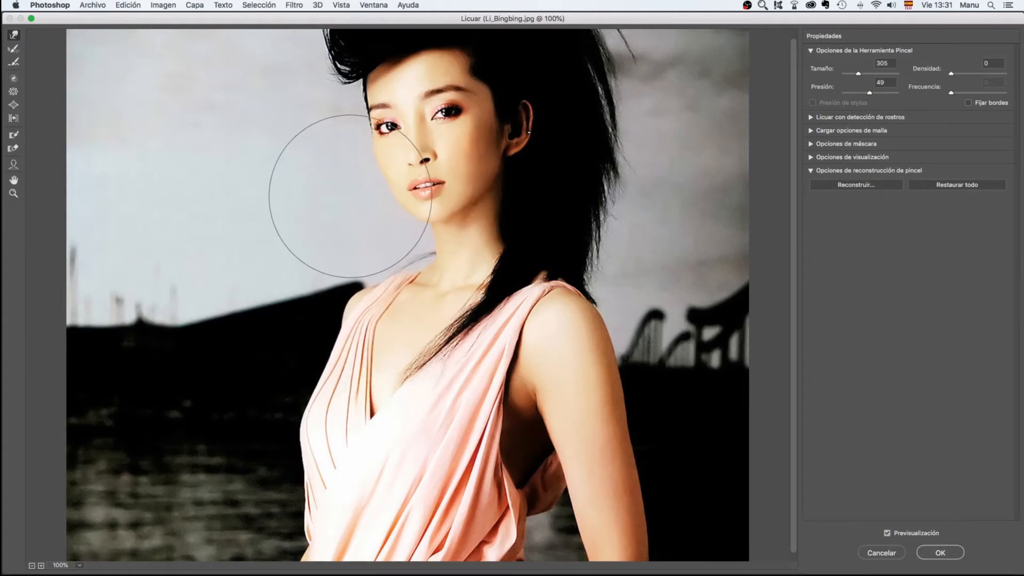
drag(454, 314, 452, 330)
key(super+z)
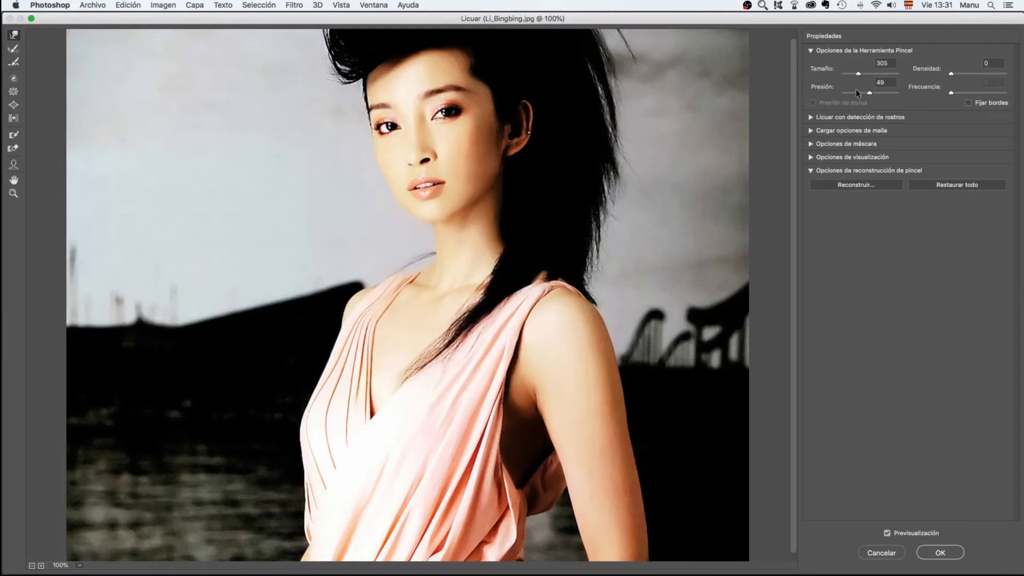
Set the brush density to 100, try warping the chest and face, and restore the whole image
drag(952, 73, 1004, 74)
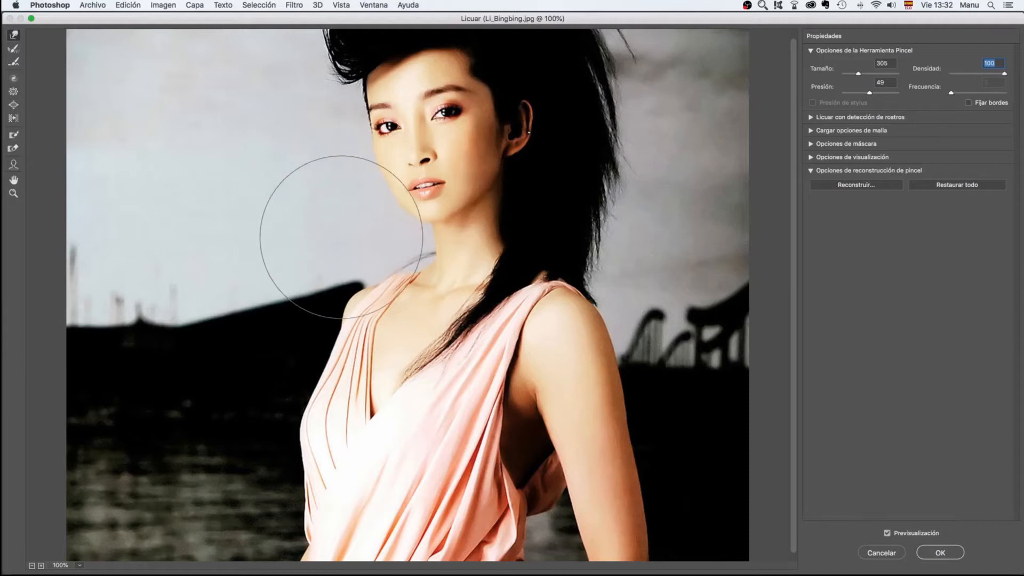
mouse_move(421, 347)
mouse_down()
mouse_move(423, 370)
mouse_move(355, 393)
mouse_move(374, 457)
mouse_move(416, 421)
mouse_move(470, 336)
mouse_move(439, 315)
mouse_move(439, 265)
mouse_move(411, 182)
mouse_move(413, 139)
mouse_move(433, 110)
mouse_move(404, 151)
mouse_move(485, 137)
mouse_move(389, 178)
mouse_up()
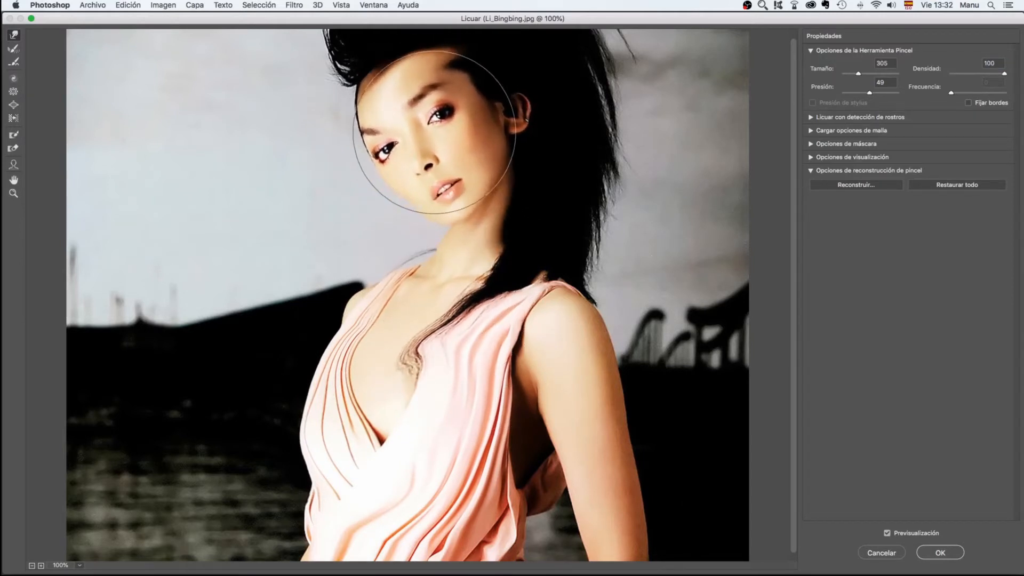
click(972, 186)
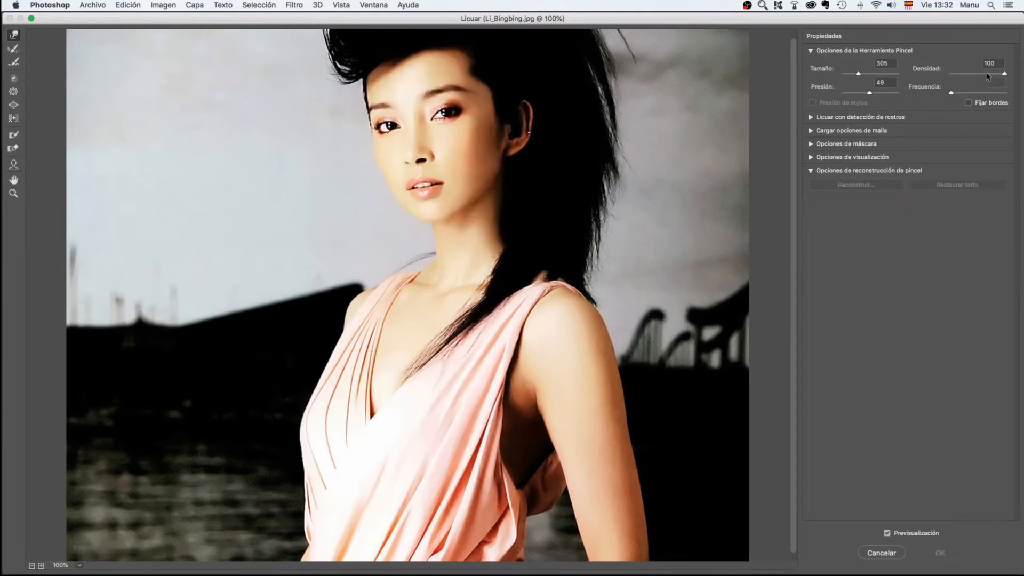
Set the brush density to 47 and pressure to 1, and make a warp stroke from the background towards the chest
drag(988, 76, 978, 74)
drag(869, 92, 843, 93)
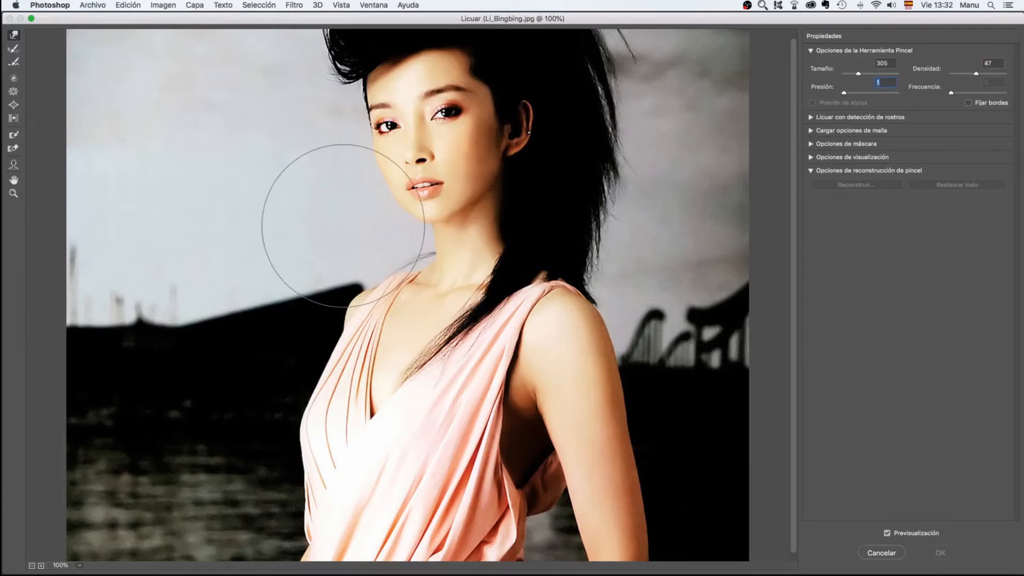
drag(261, 261, 378, 336)
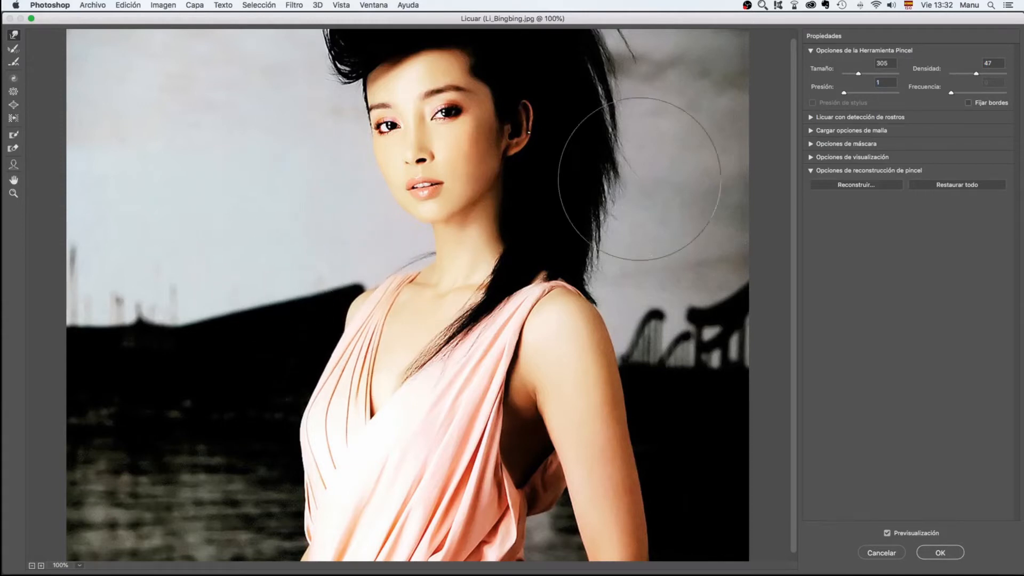
Set the brush pressure to 100, try pushing the background and shoulder towards the chest, and restore the whole image
drag(844, 93, 851, 93)
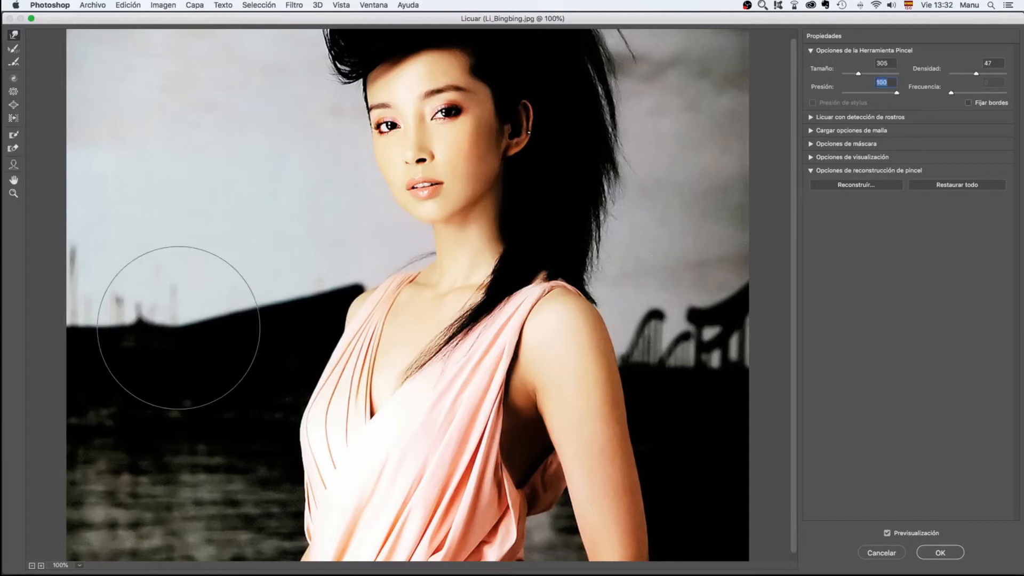
drag(275, 286, 365, 343)
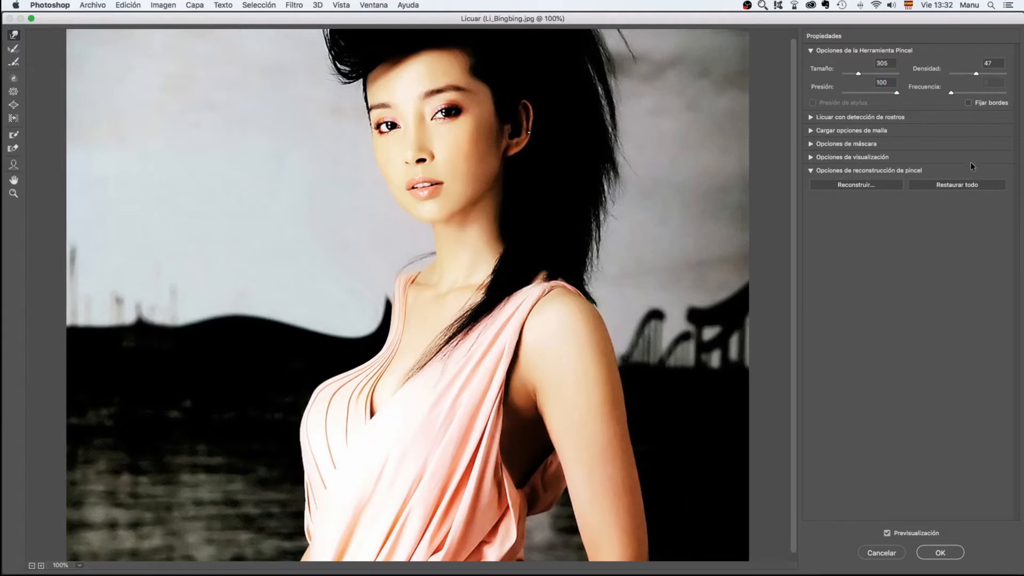
click(965, 185)
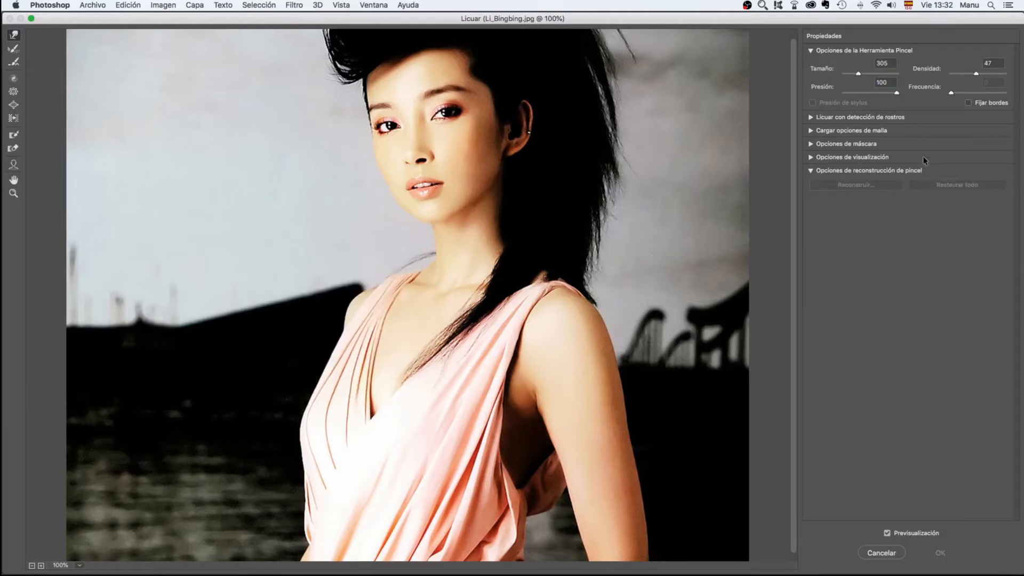
Set the brush pressure to 50 and size to 1230, try pushing the background and figure inward, and undo both strokes
click(869, 93)
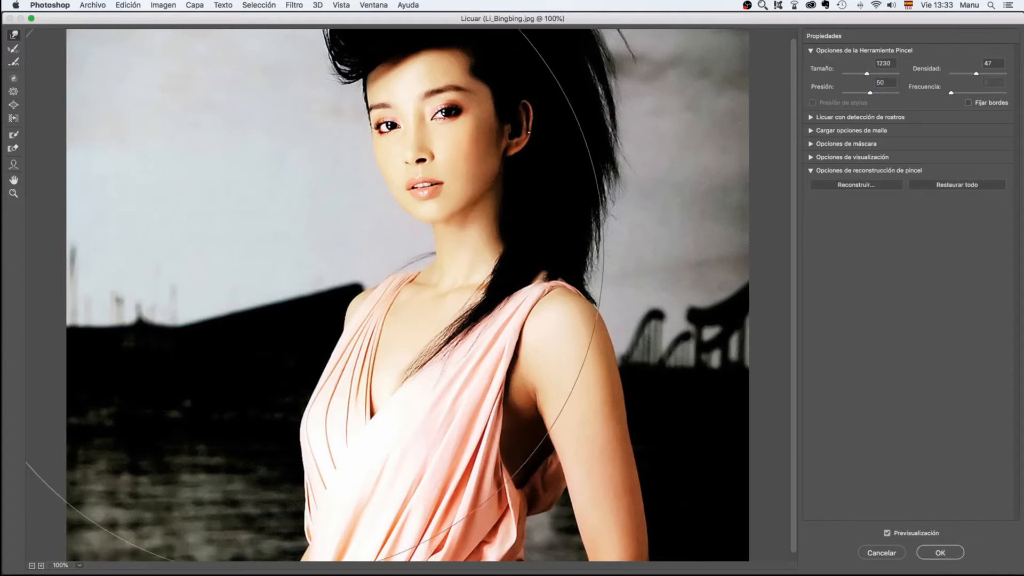
mouse_move(268, 208)
mouse_down()
mouse_move(343, 263)
mouse_move(384, 325)
mouse_move(406, 388)
mouse_up()
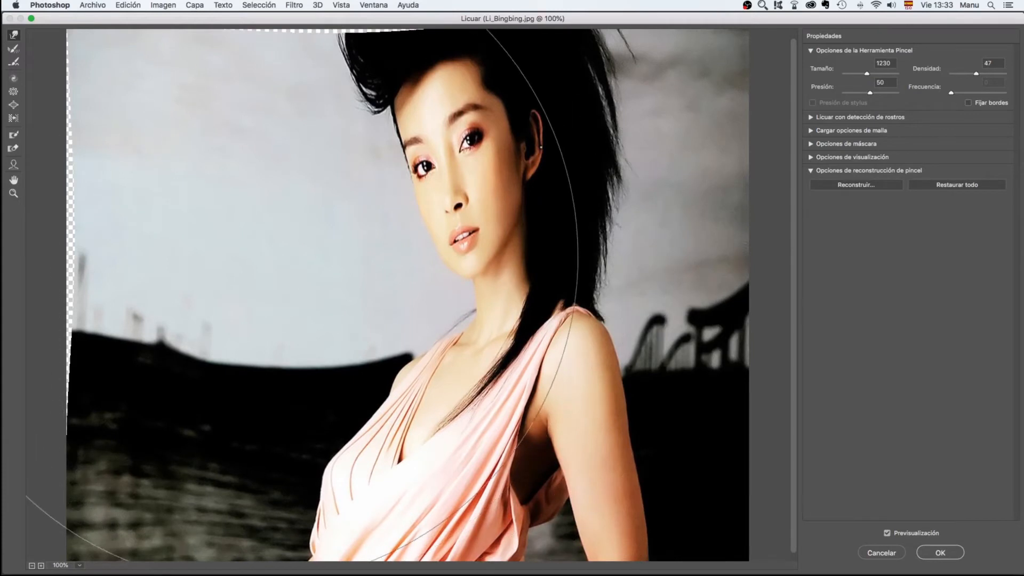
mouse_move(241, 253)
mouse_down()
mouse_move(308, 314)
mouse_move(315, 355)
mouse_up()
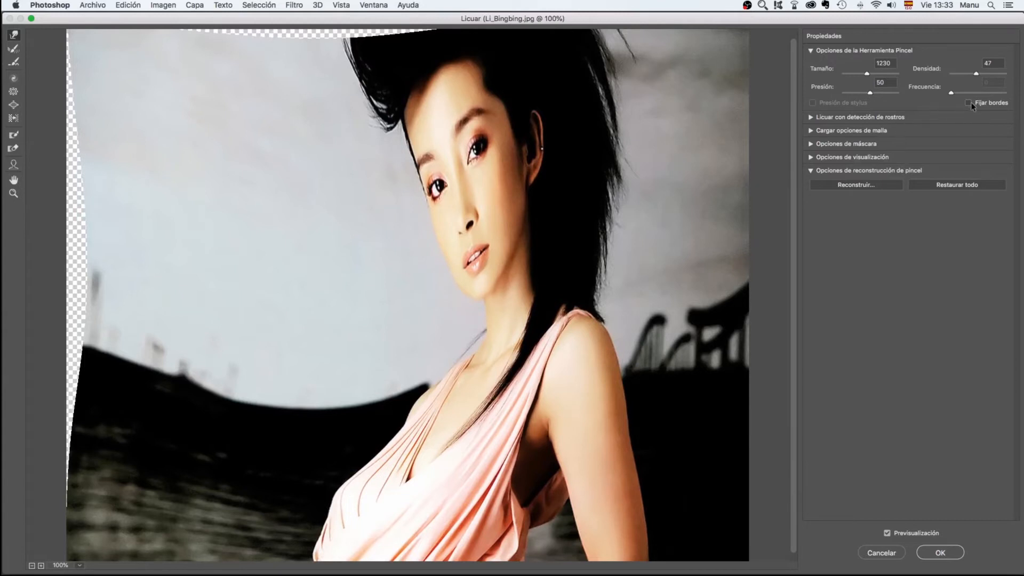
key(alt+super+z)
key(alt+super+z)
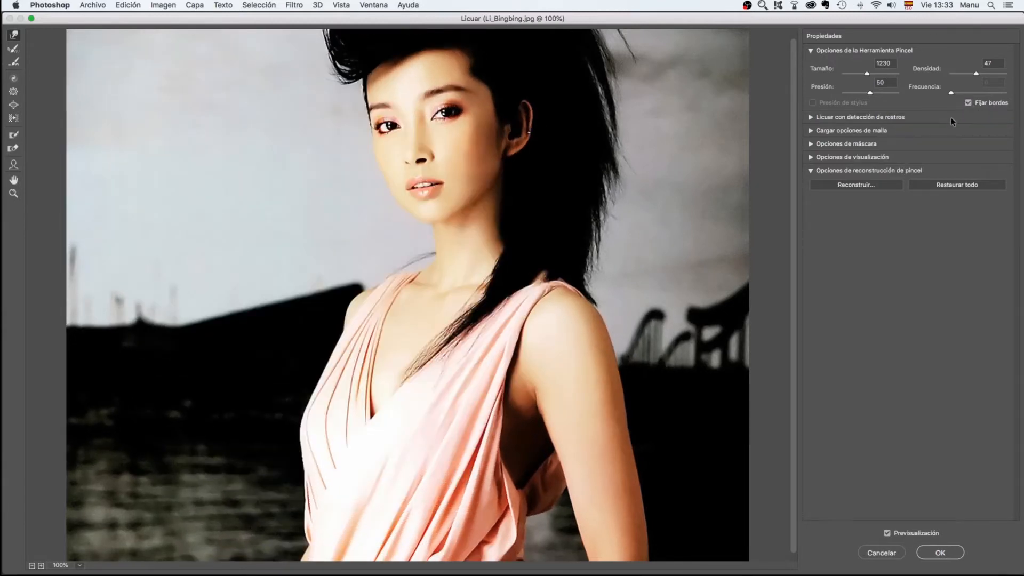
Pin the image edges, try another inward warp with the size 1230 brush, and undo that warp
drag(270, 241, 320, 282)
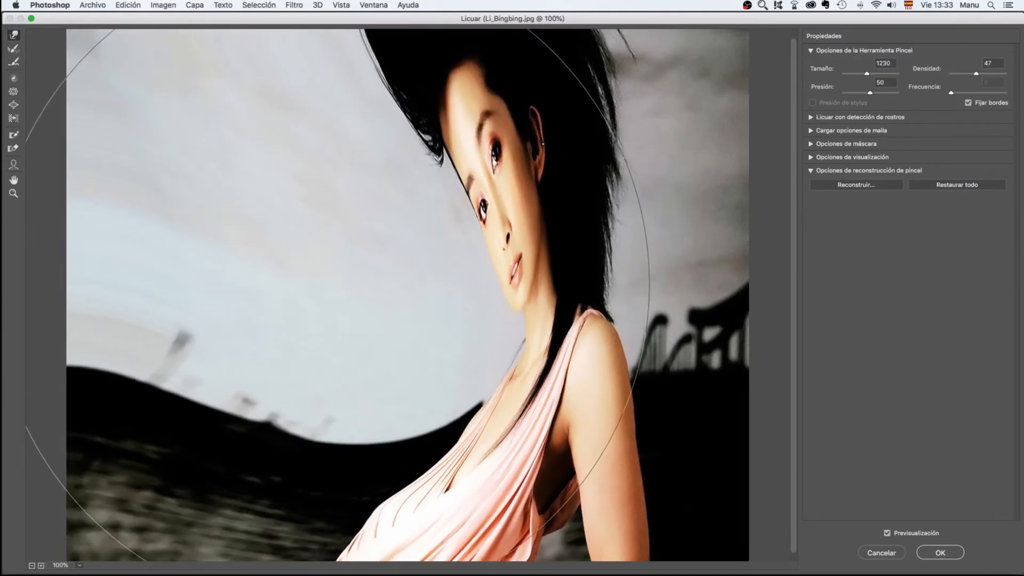
key(alt+super+z)
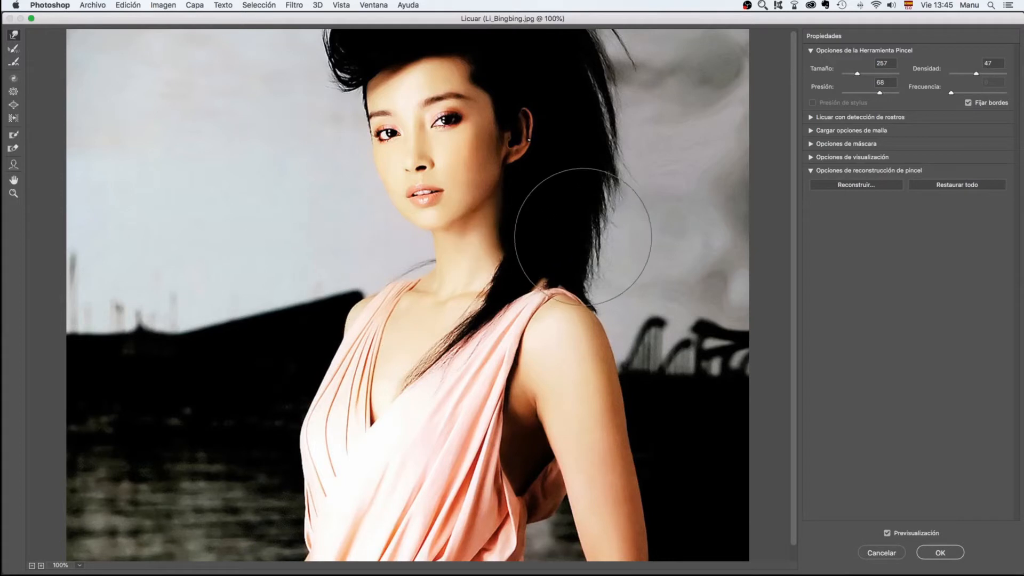
Pull the outer edge of the hair outward into waves with the Forward Warp tool at size 257 and pressure 68
mouse_move(567, 238)
mouse_down()
mouse_move(590, 238)
mouse_move(676, 285)
mouse_up()
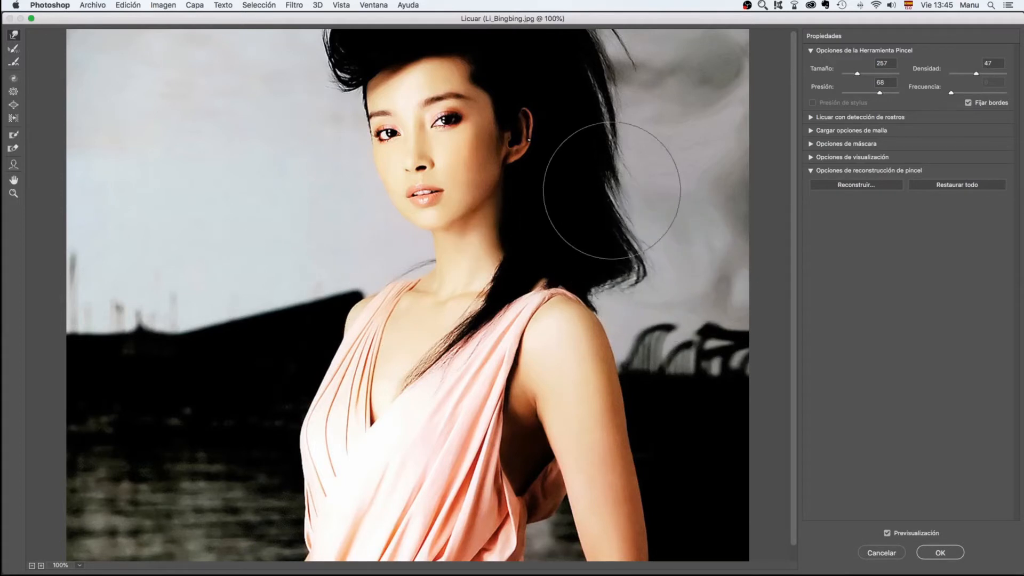
mouse_move(613, 240)
mouse_down()
mouse_move(652, 172)
mouse_move(720, 159)
mouse_up()
drag(591, 91, 704, 53)
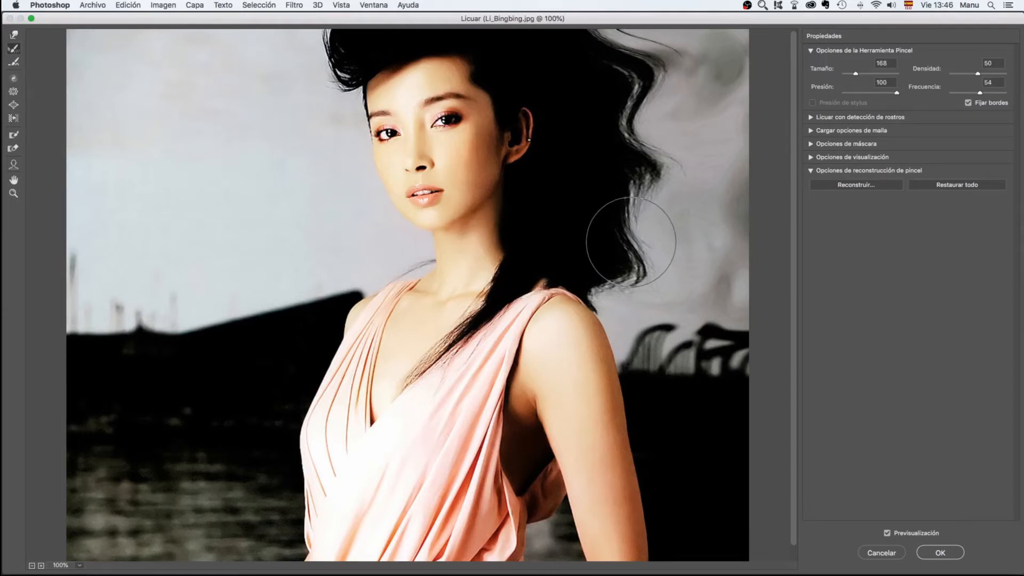
Try the Reconstruct tool on the wavy hair edge at size 168 and pressure 100 with rates of 54, 0 and 100, undoing the trial strokes
mouse_move(698, 63)
mouse_down()
mouse_move(671, 76)
mouse_move(621, 64)
mouse_move(616, 75)
mouse_move(610, 59)
mouse_move(595, 74)
mouse_move(645, 173)
mouse_move(629, 202)
mouse_move(622, 269)
mouse_move(613, 123)
mouse_move(592, 69)
mouse_move(587, 270)
mouse_move(590, 171)
mouse_move(583, 229)
mouse_move(613, 235)
mouse_up()
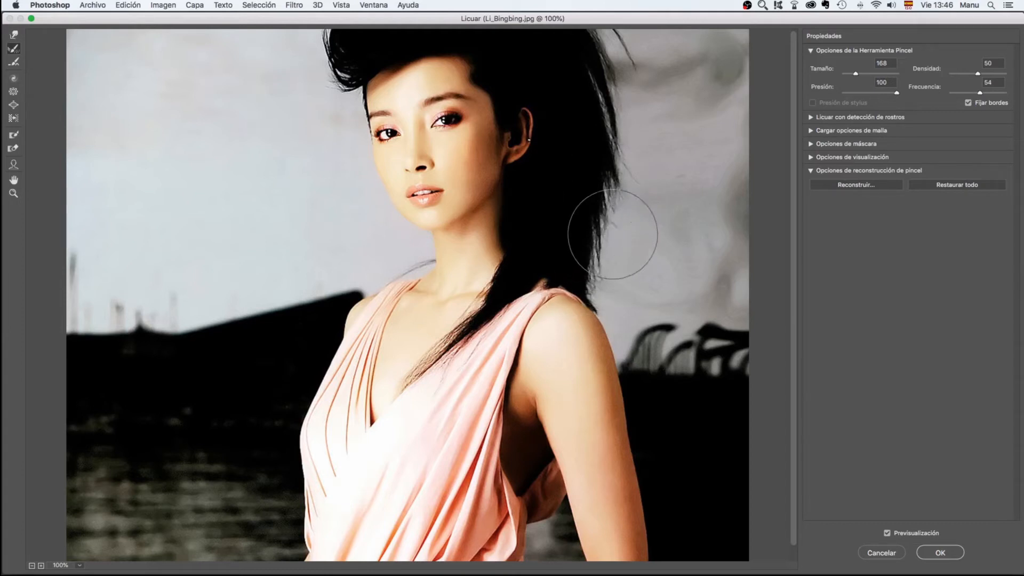
key(super+z)
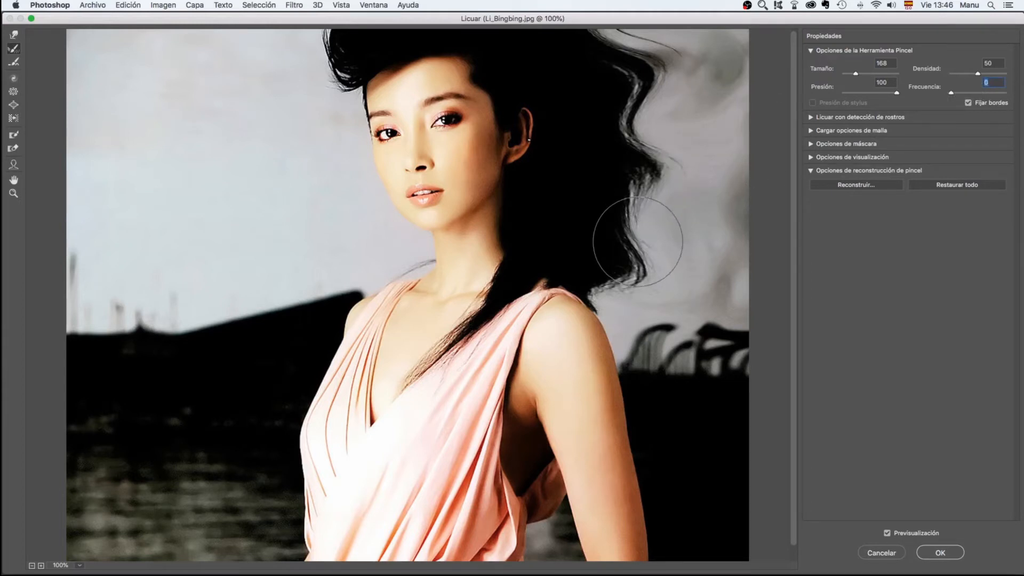
mouse_move(638, 244)
mouse_down()
mouse_move(632, 250)
mouse_move(632, 227)
mouse_up()
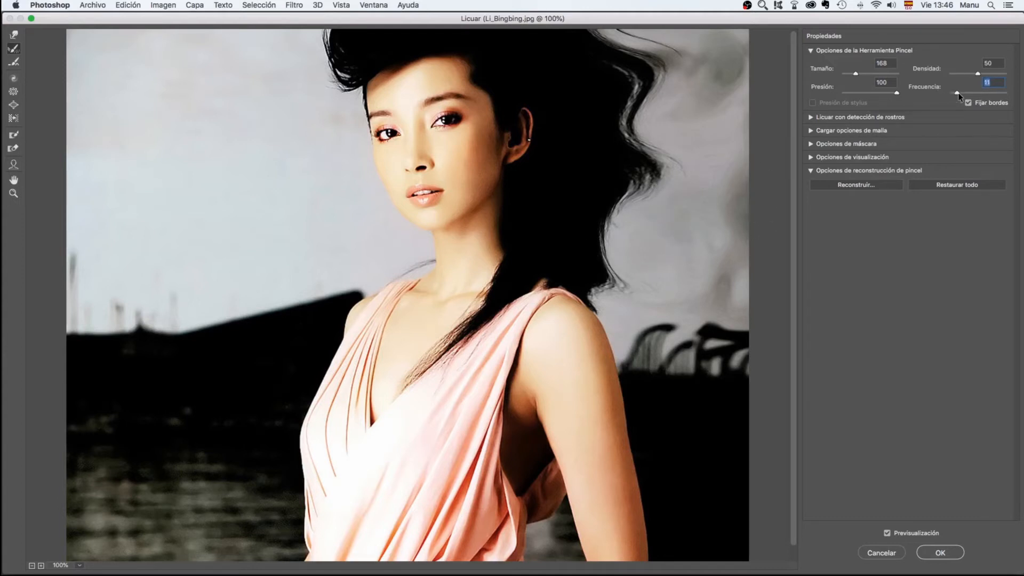
drag(620, 214, 622, 214)
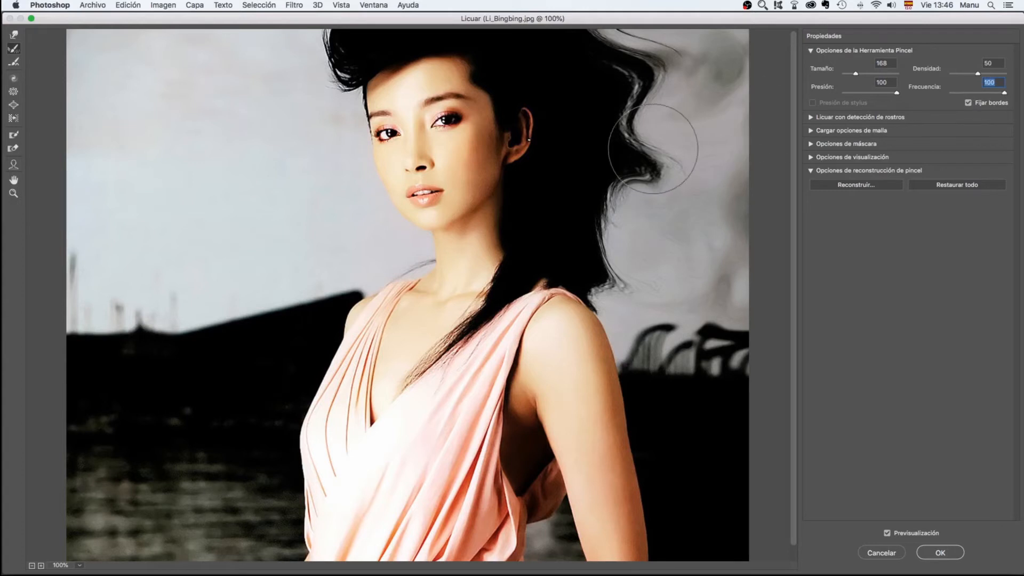
mouse_move(630, 153)
mouse_down()
mouse_move(656, 162)
mouse_move(659, 80)
mouse_move(592, 59)
mouse_move(587, 69)
mouse_move(606, 103)
mouse_move(590, 279)
mouse_move(609, 205)
mouse_move(686, 80)
mouse_move(702, 75)
mouse_move(670, 80)
mouse_up()
key(super+z)
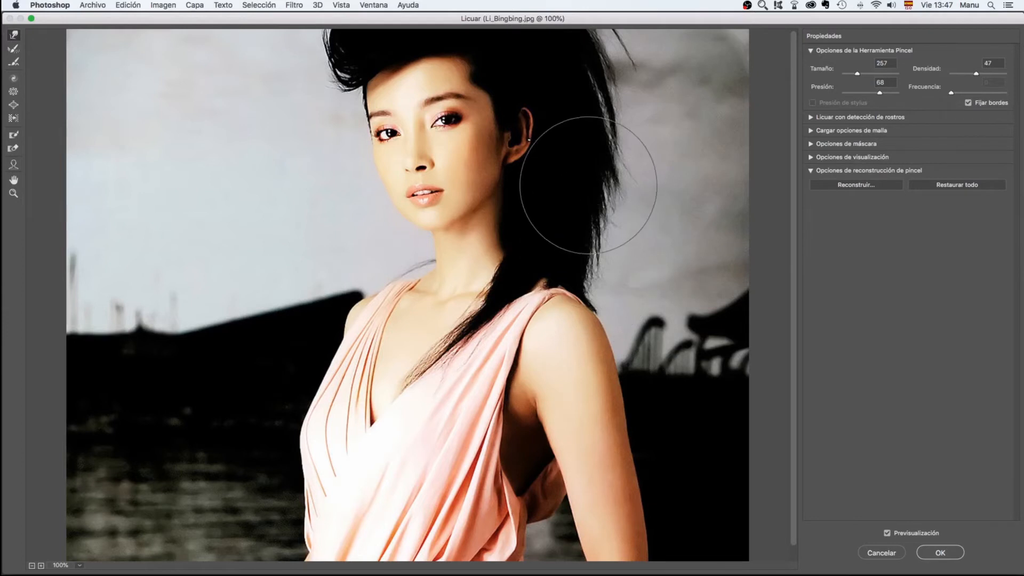
Pull the hair's outer edge outward with the Forward Warp tool at size 257 and pressure 68, and bring it back inward
mouse_move(589, 185)
mouse_down()
mouse_move(624, 241)
mouse_move(609, 130)
mouse_move(664, 187)
mouse_move(632, 212)
mouse_move(672, 284)
mouse_move(621, 267)
mouse_move(613, 282)
mouse_move(626, 339)
mouse_move(602, 294)
mouse_move(625, 280)
mouse_move(609, 285)
mouse_move(619, 293)
mouse_move(598, 113)
mouse_move(606, 105)
mouse_move(608, 140)
mouse_up()
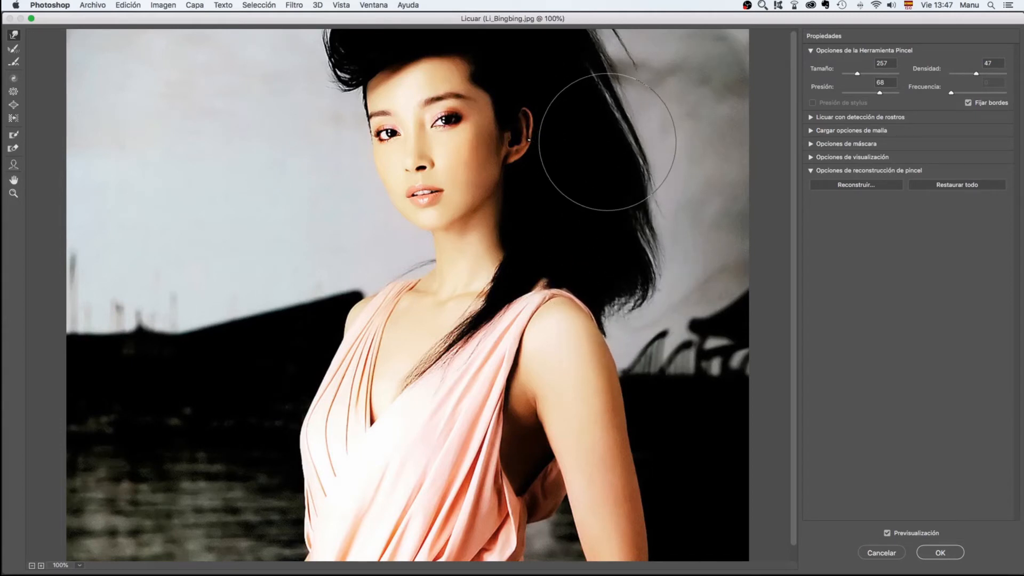
mouse_move(607, 145)
mouse_down()
mouse_move(623, 188)
mouse_move(614, 89)
mouse_move(635, 248)
mouse_move(617, 263)
mouse_up()
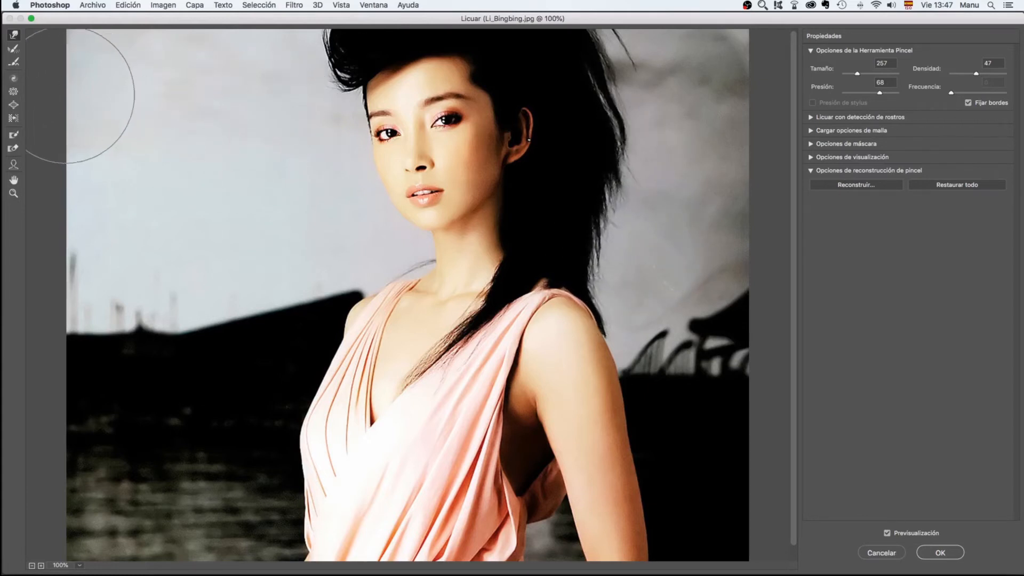
click(14, 63)
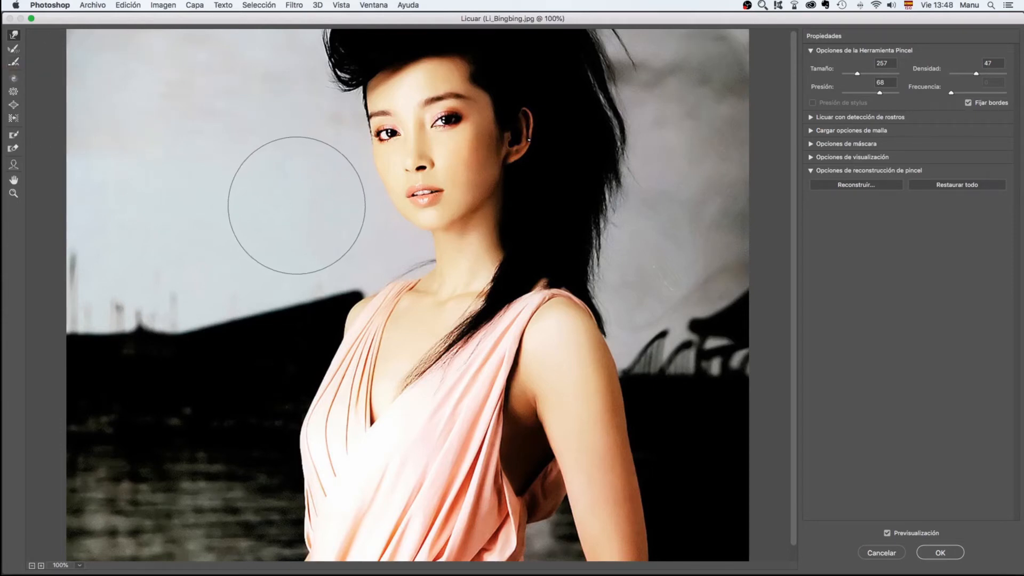
Set the Forward Warp brush size to 168 and push two bulges outward along the outer edge of the bare arm
alt+click(291, 206)
drag(291, 208, 266, 208)
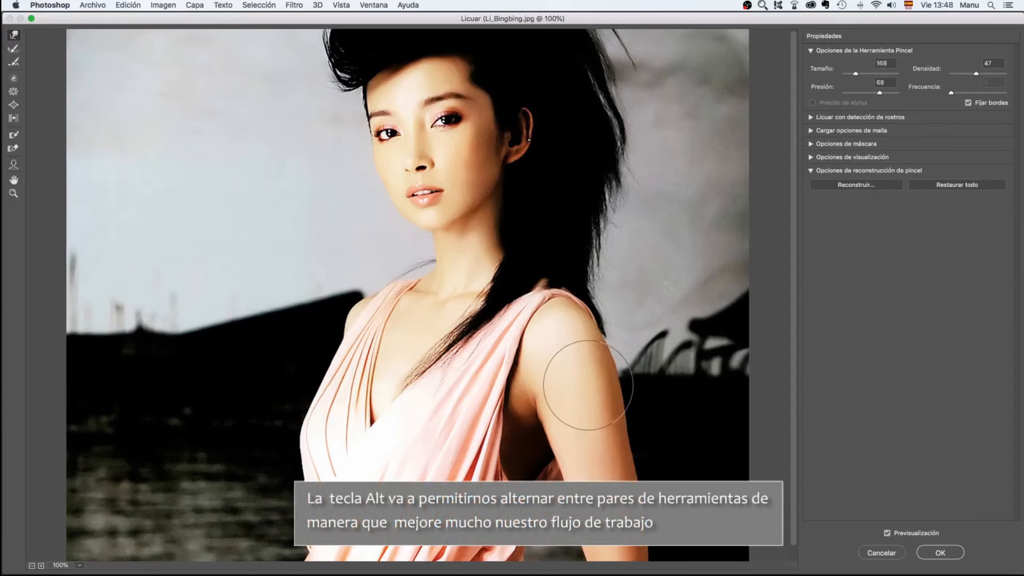
drag(583, 377, 640, 388)
drag(619, 469, 656, 470)
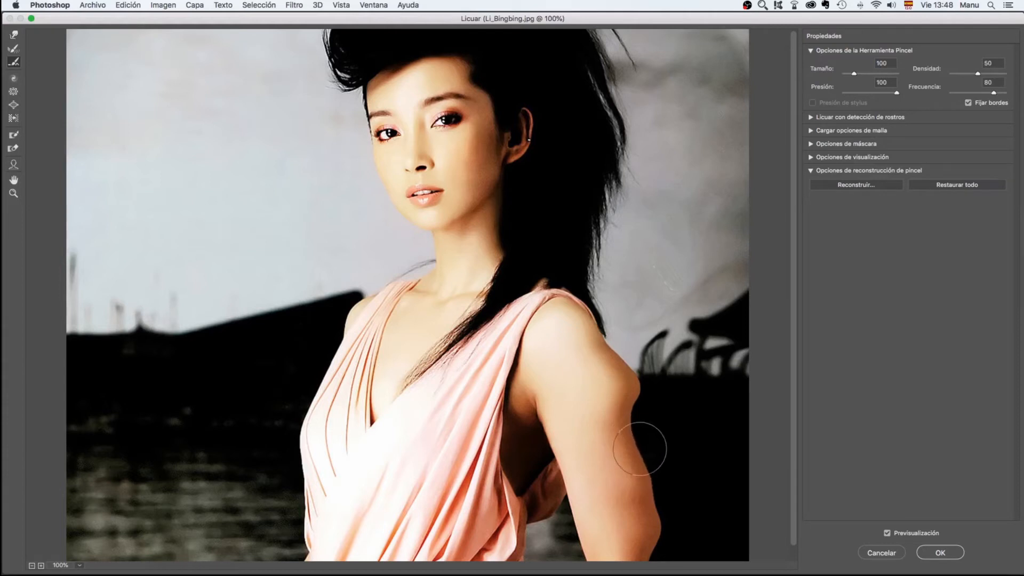
Even out the bulges on the arm's outer edge with the Smooth tool at size 100, pressure 100 and rate 80
mouse_move(639, 448)
mouse_down()
mouse_move(631, 386)
mouse_move(599, 343)
mouse_up()
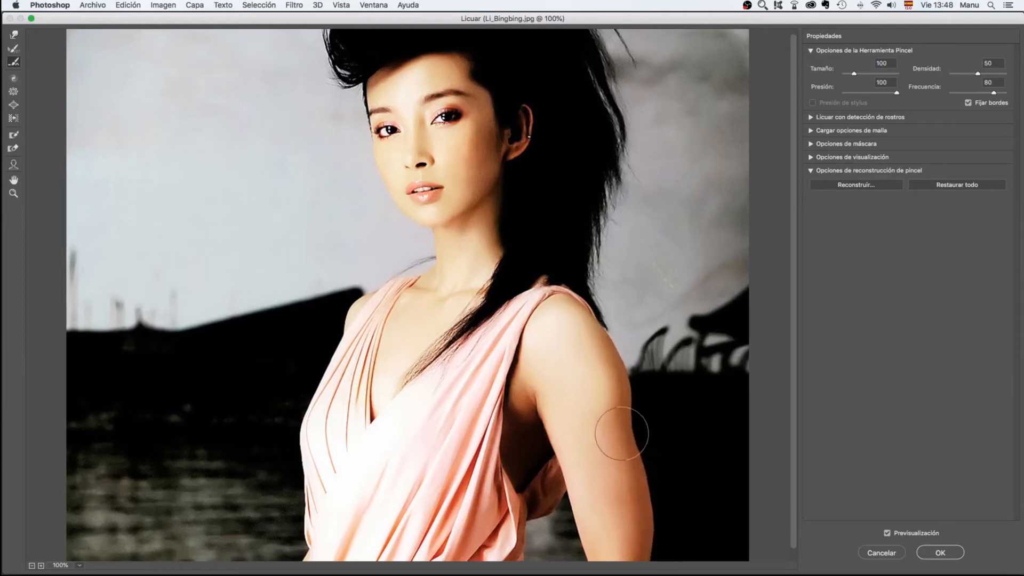
mouse_move(623, 434)
mouse_down()
mouse_move(612, 337)
mouse_move(631, 429)
mouse_move(603, 335)
mouse_move(623, 424)
mouse_move(600, 352)
mouse_up()
mouse_move(634, 467)
mouse_down()
mouse_move(613, 418)
mouse_move(633, 407)
mouse_up()
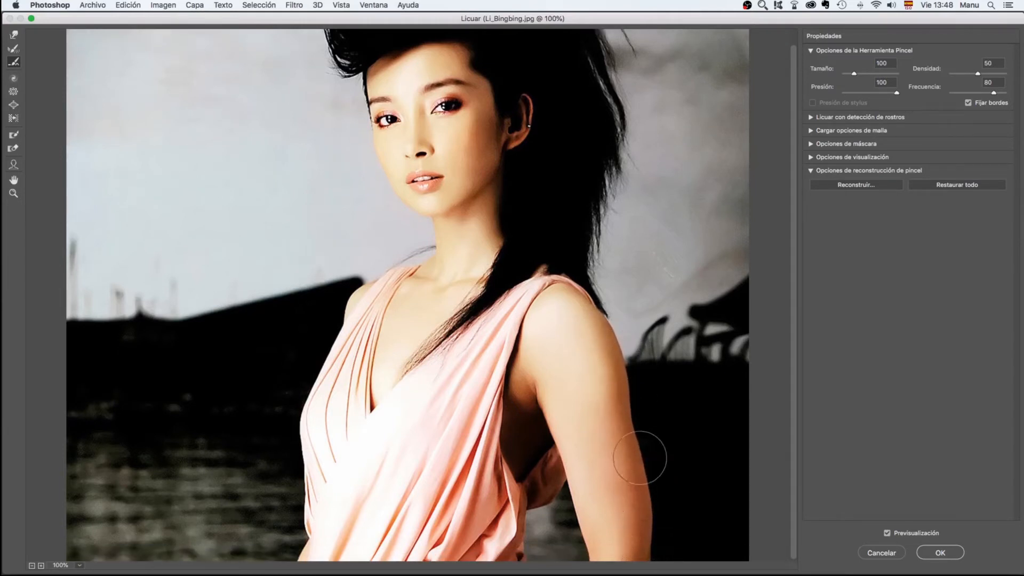
drag(640, 458, 628, 322)
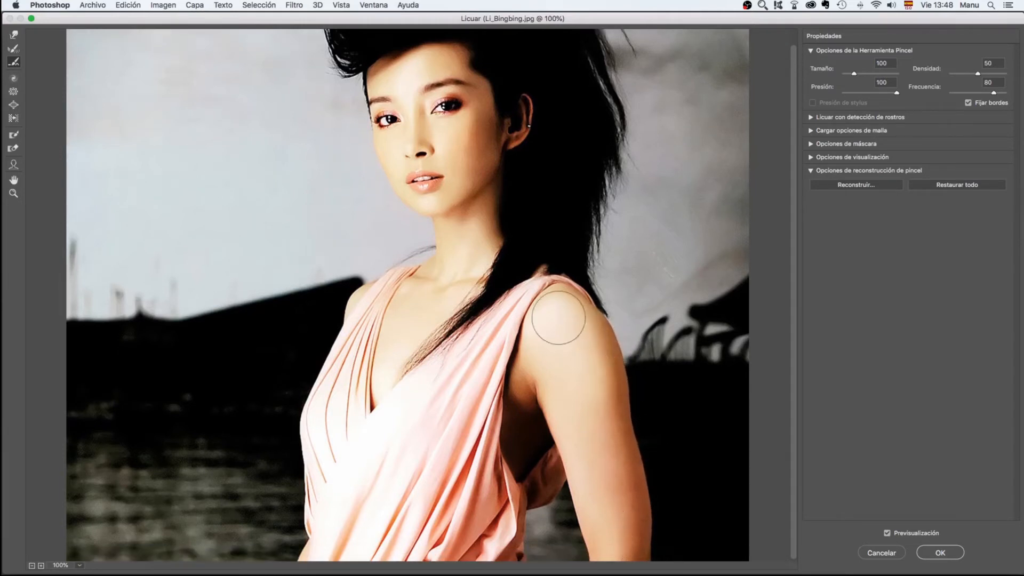
Try twirling the face with the Twirl Clockwise tool at size 497 and rate 80, and undo the twirl
click(14, 79)
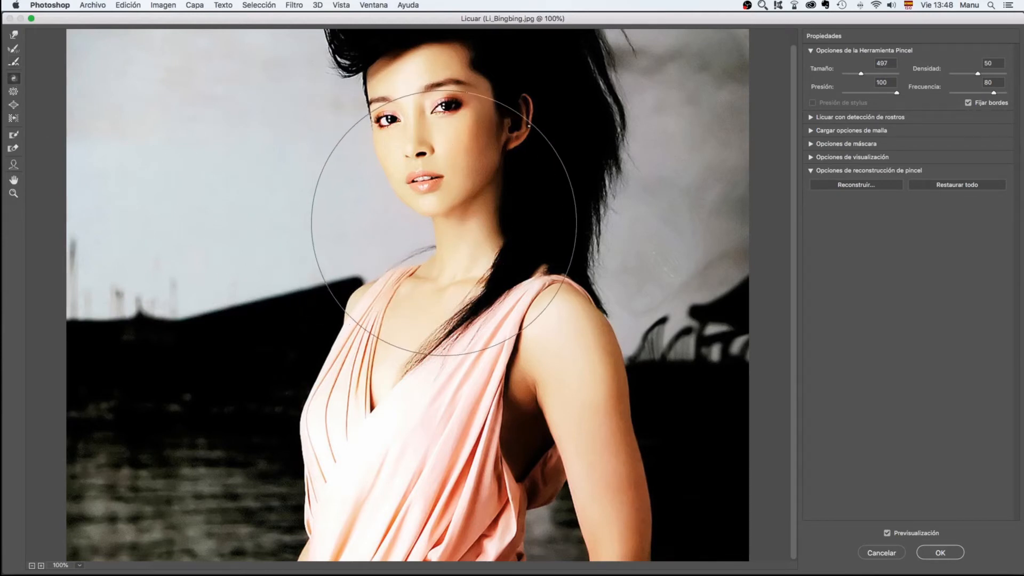
scroll(375, 339, down, 1)
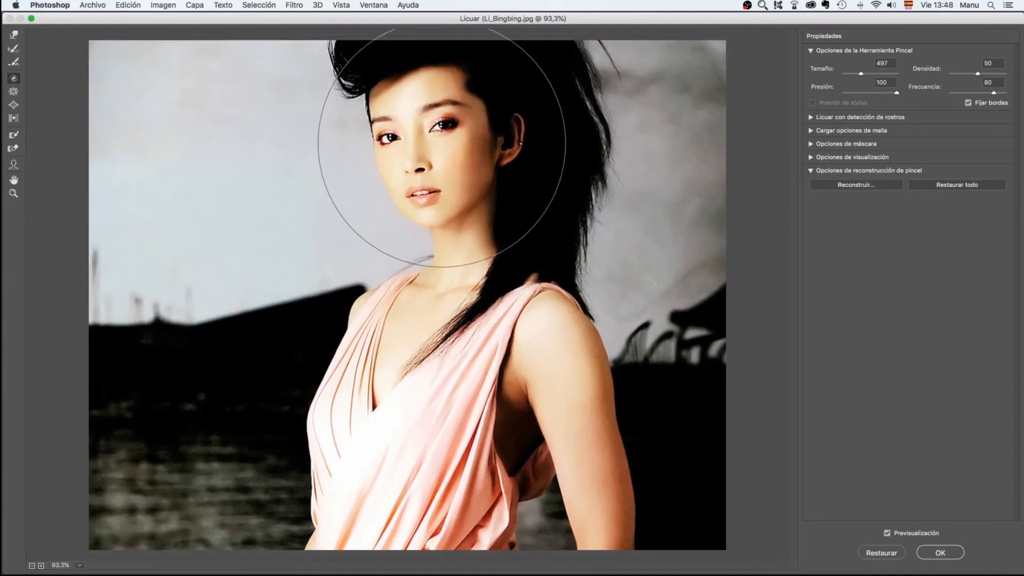
scroll(443, 142, up, 1)
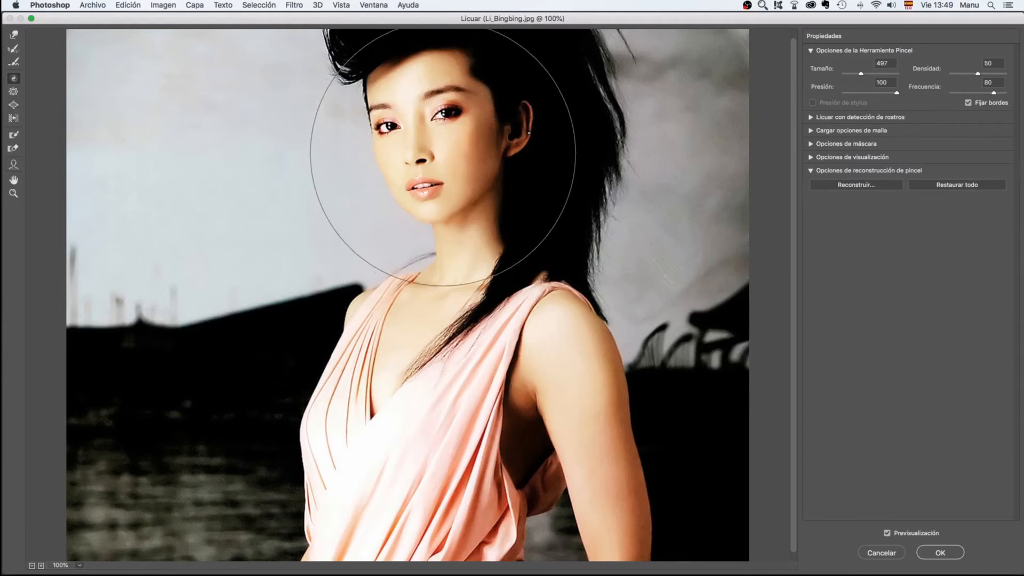
drag(441, 156, 444, 153)
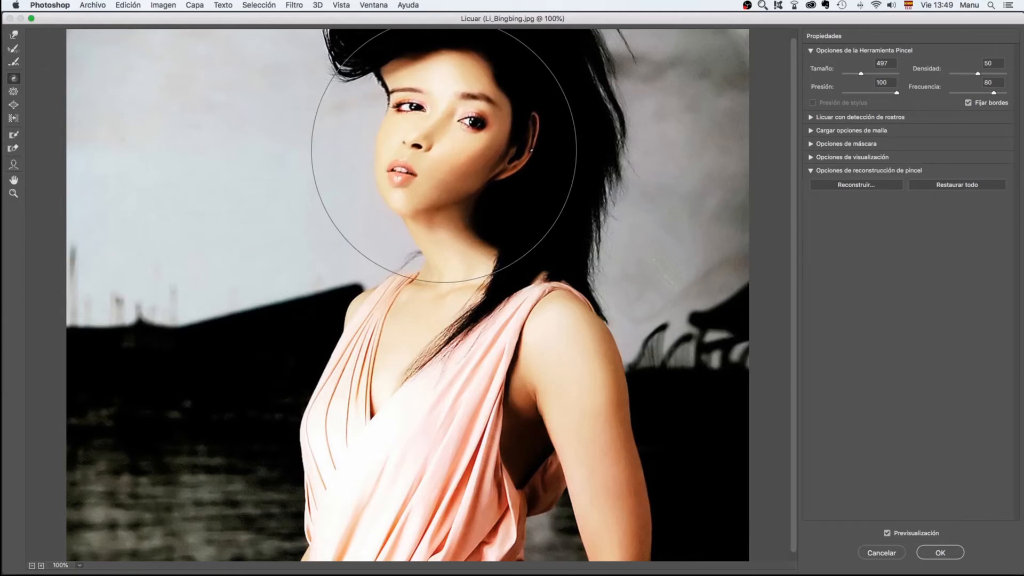
key(super+z)
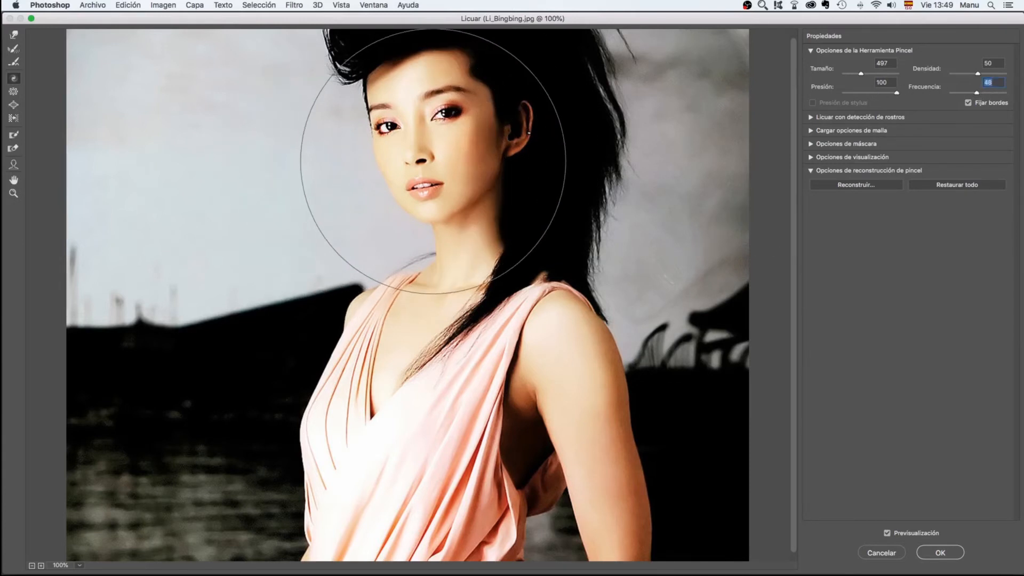
Try twirling the face at rate 48 in both directions, and restore the whole image
drag(443, 151, 447, 146)
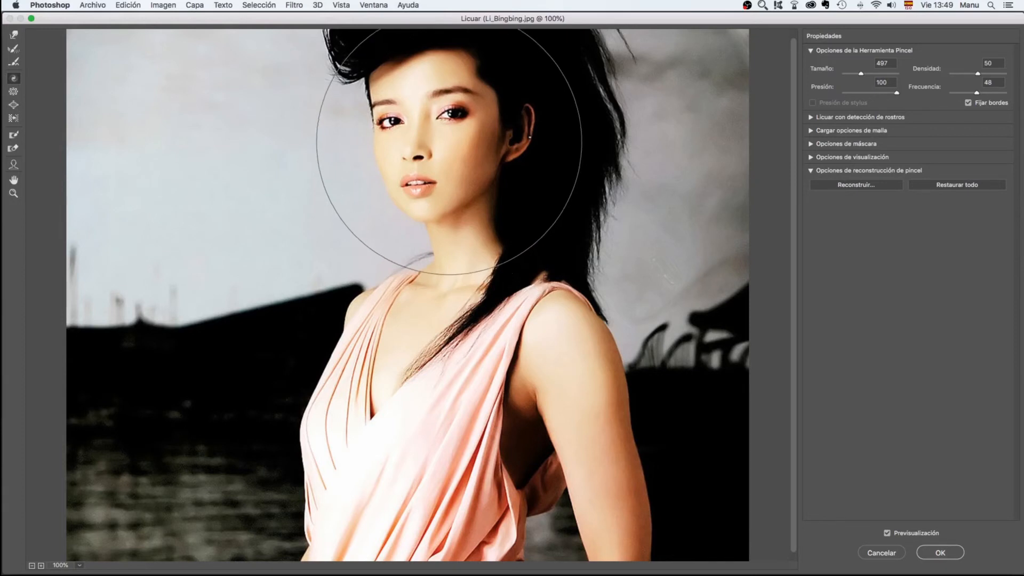
drag(448, 142, 448, 142)
key(alt)
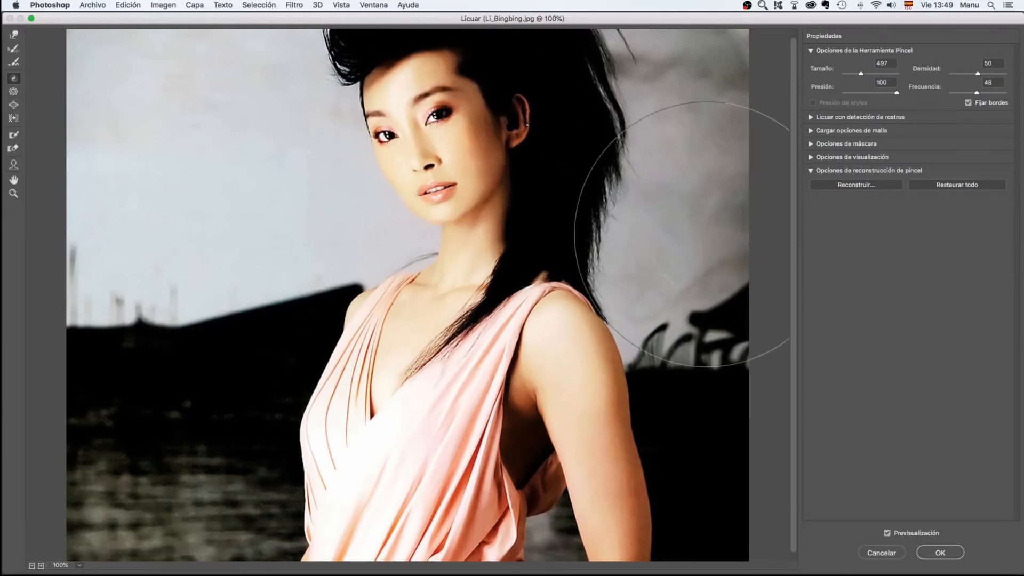
click(956, 185)
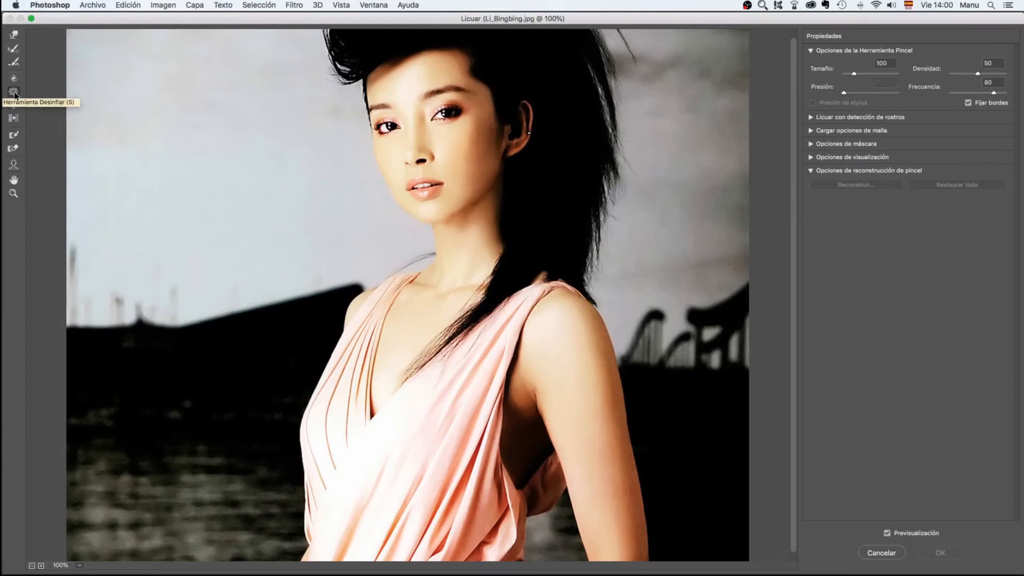
Try shrinking the facial features with the Pucker tool at size 361, and restore the whole image
click(14, 91)
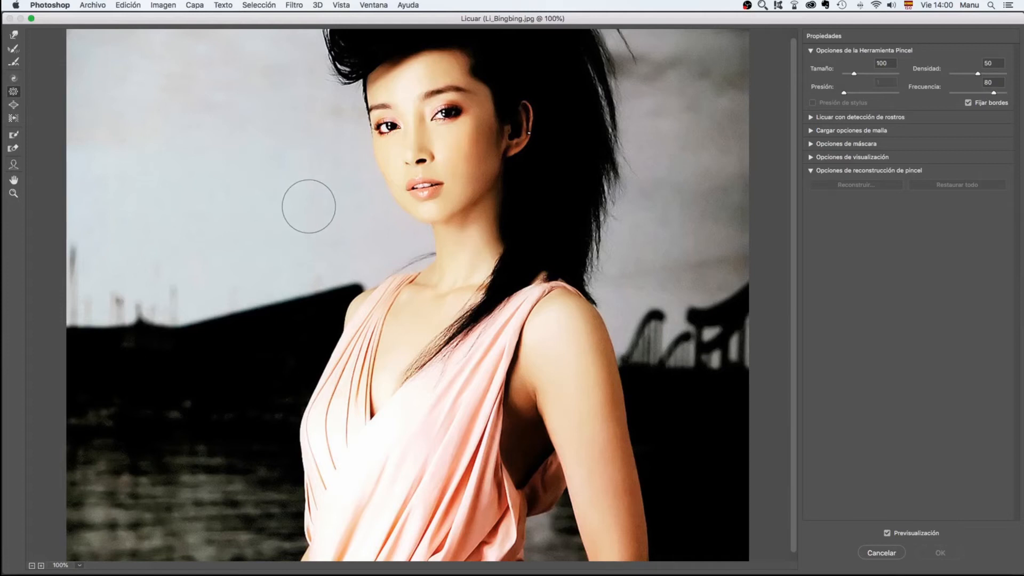
drag(309, 206, 384, 210)
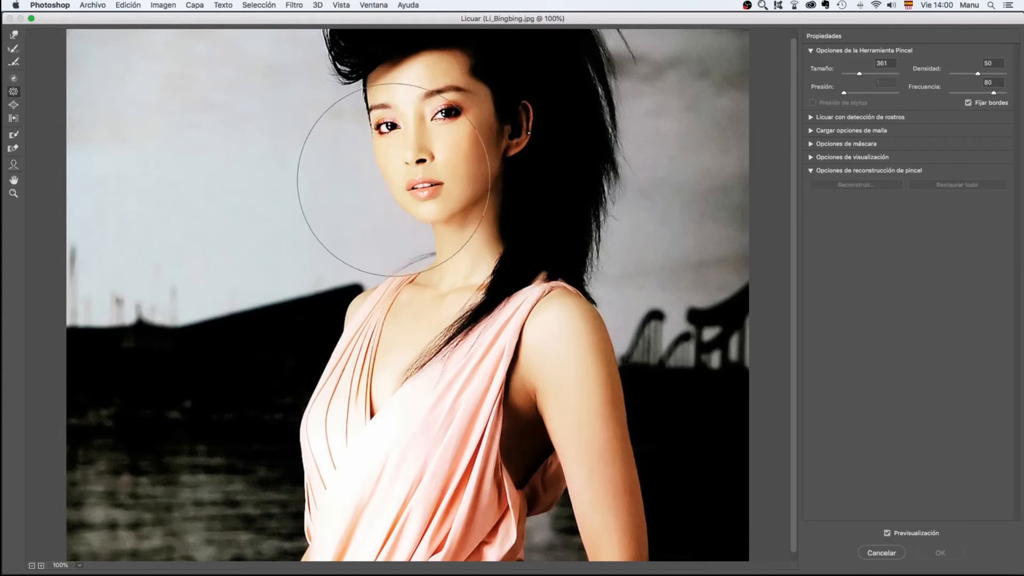
click(425, 143)
click(445, 133)
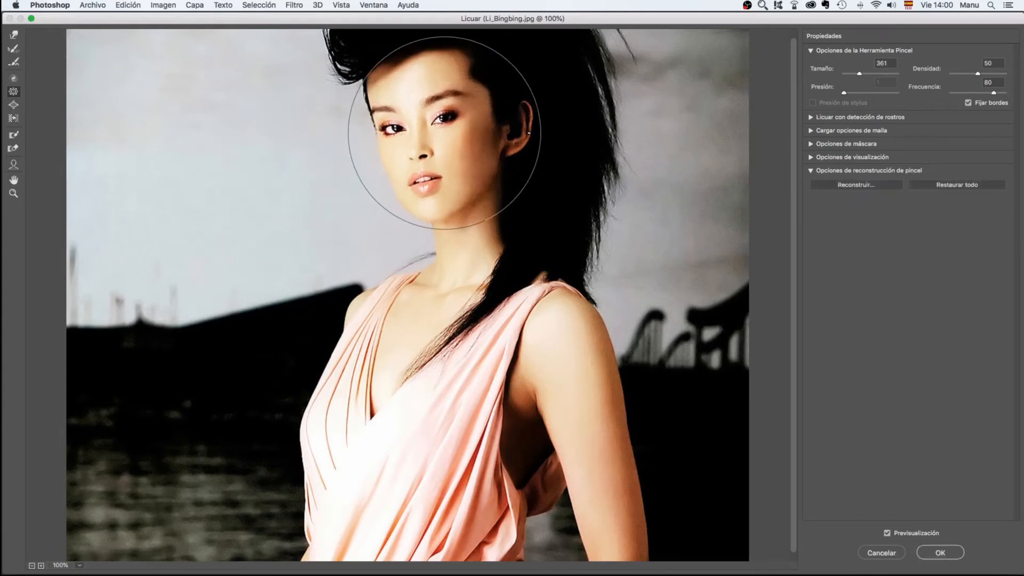
click(445, 133)
click(439, 136)
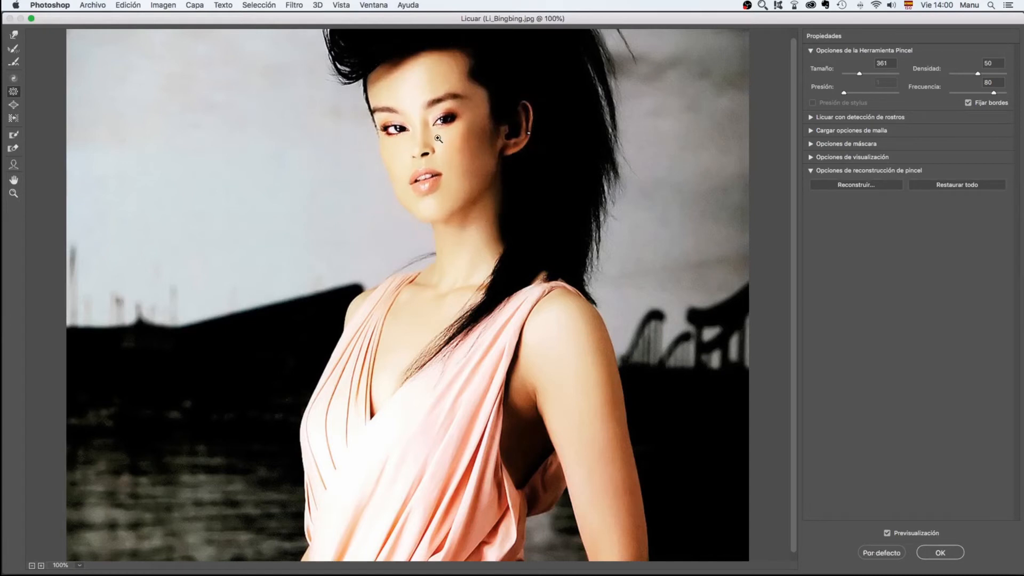
click(960, 183)
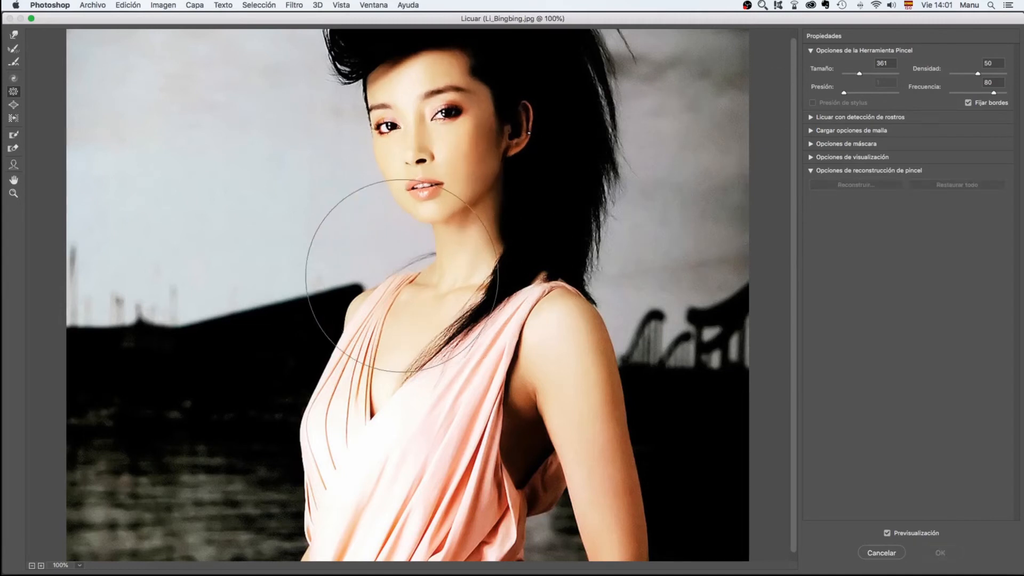
Set the Pucker brush size to 585, try enlarging the face with the tool's effect reversed, and restore the whole image
drag(331, 247, 403, 252)
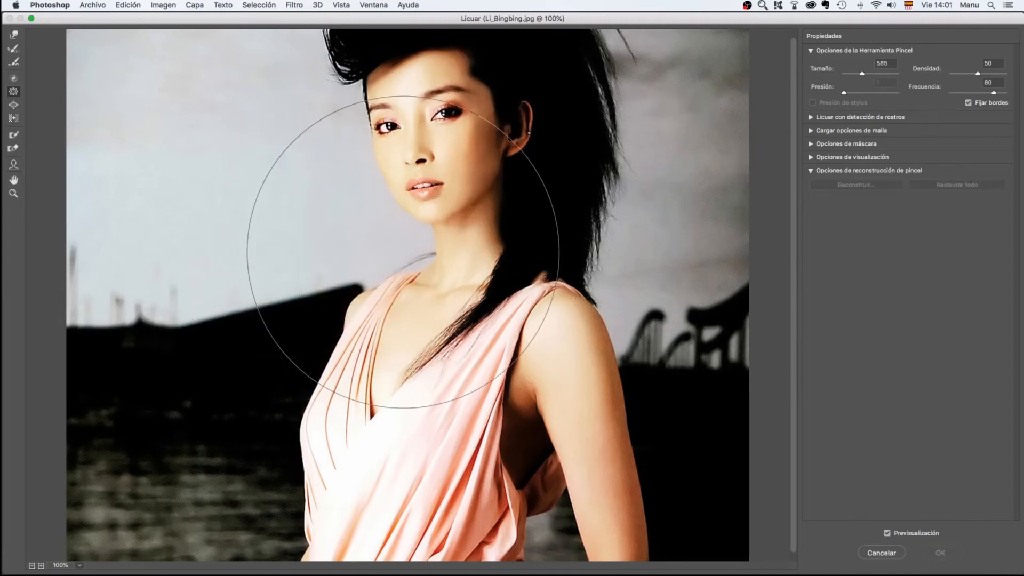
mouse_move(450, 142)
mouse_down()
mouse_move(447, 166)
mouse_move(447, 148)
mouse_up()
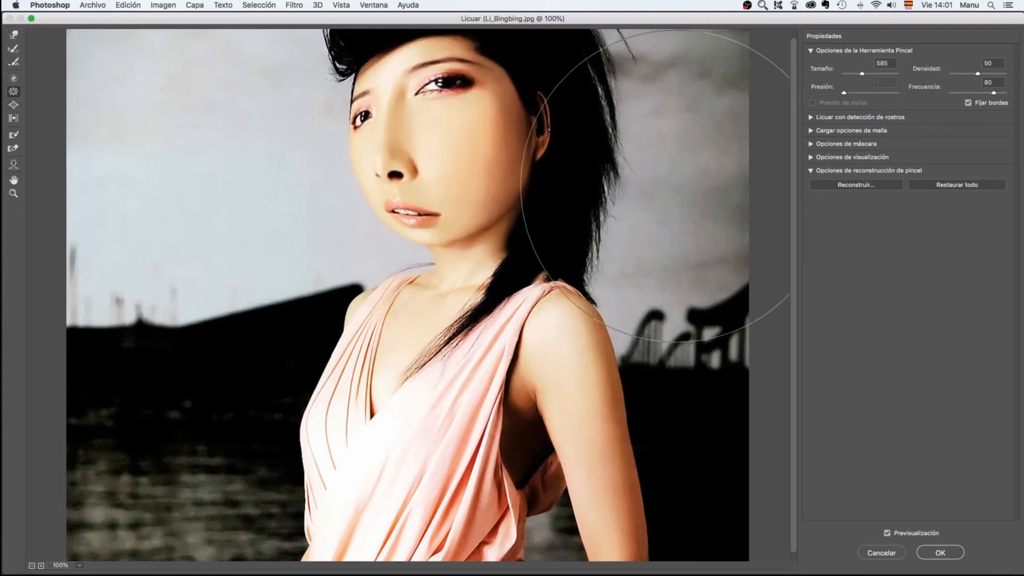
click(955, 186)
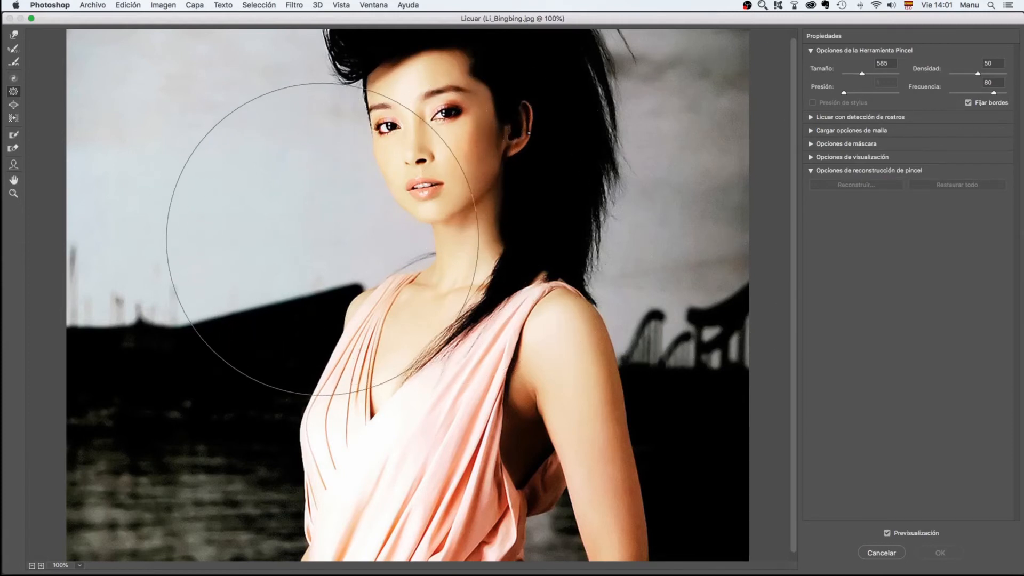
Set the Pucker brush size to 335 and try contracting and expanding the chest area of the dress
mouse_move(317, 247)
mouse_down()
mouse_move(215, 247)
mouse_move(250, 251)
mouse_up()
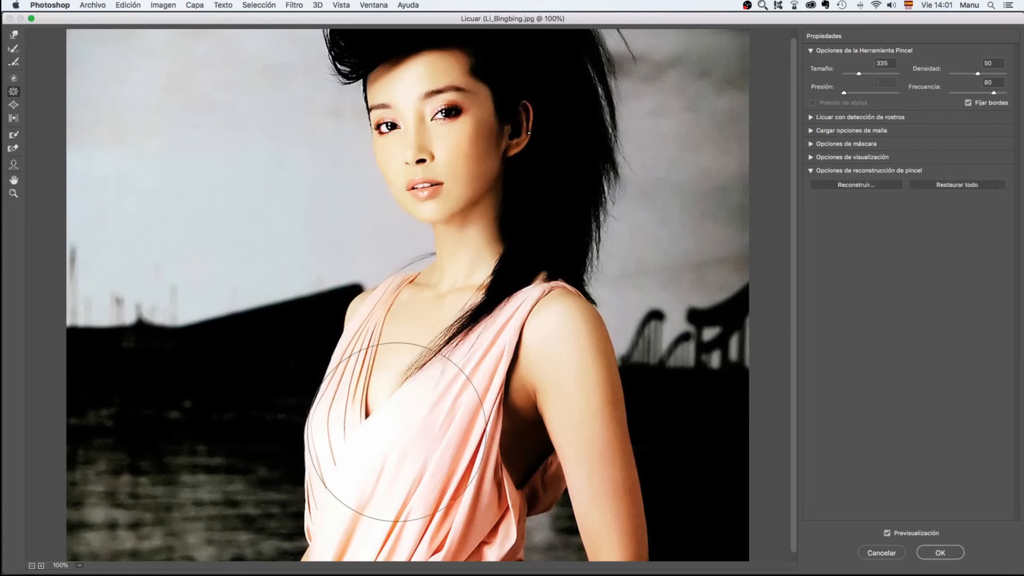
alt+click(329, 406)
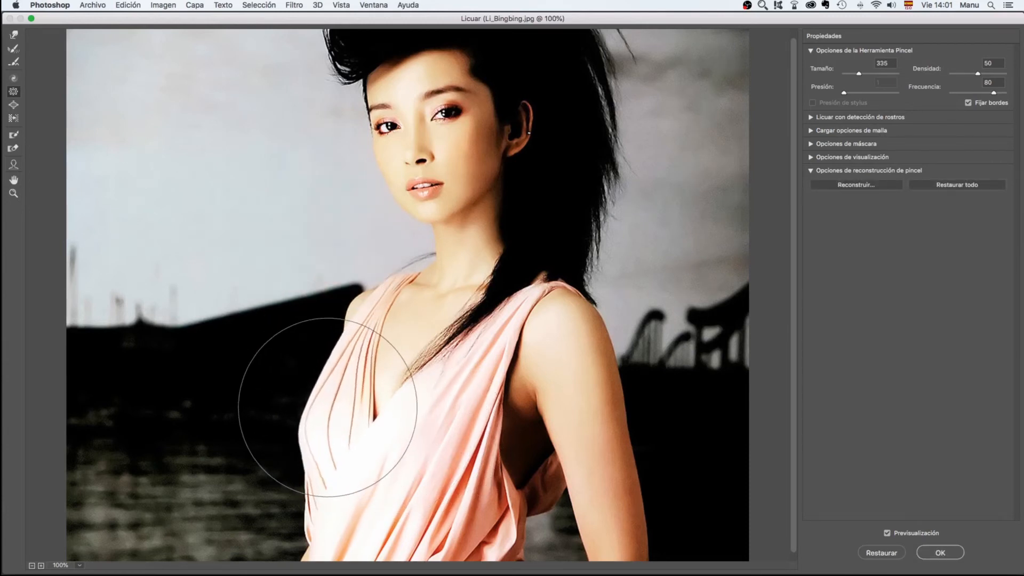
alt+click(446, 441)
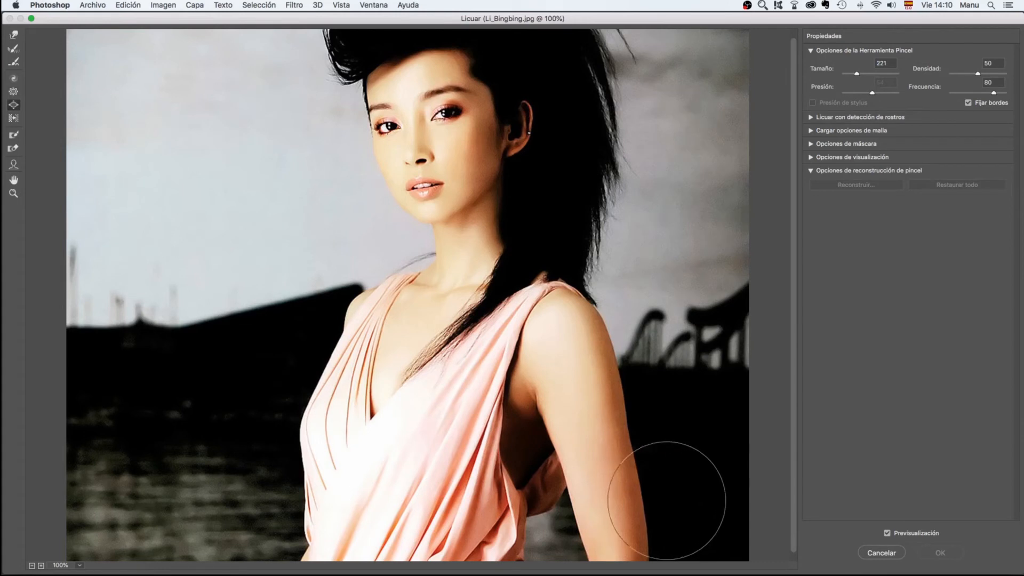
Push the arm's outer edge inward and outward with the Push Left tool at size 166 and pressure 100
click(13, 118)
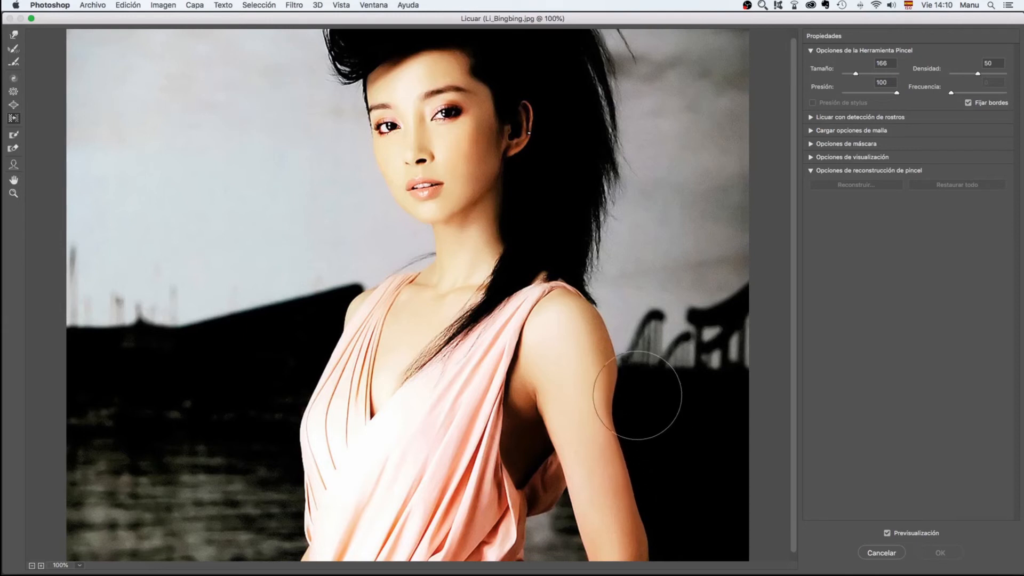
mouse_move(637, 395)
mouse_down()
mouse_move(609, 319)
mouse_move(576, 294)
mouse_up()
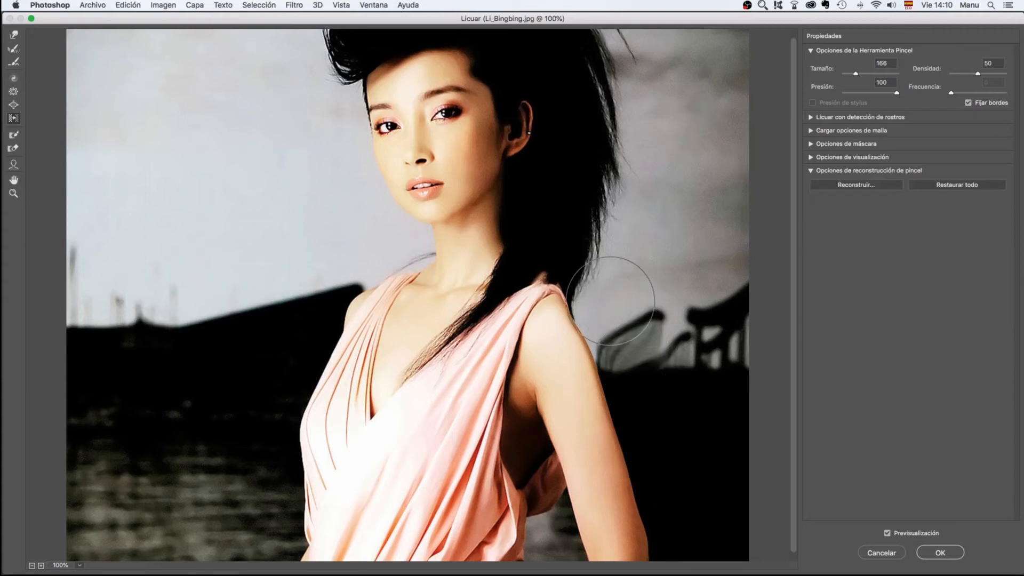
mouse_move(609, 300)
mouse_down()
mouse_move(615, 415)
mouse_move(652, 518)
mouse_up()
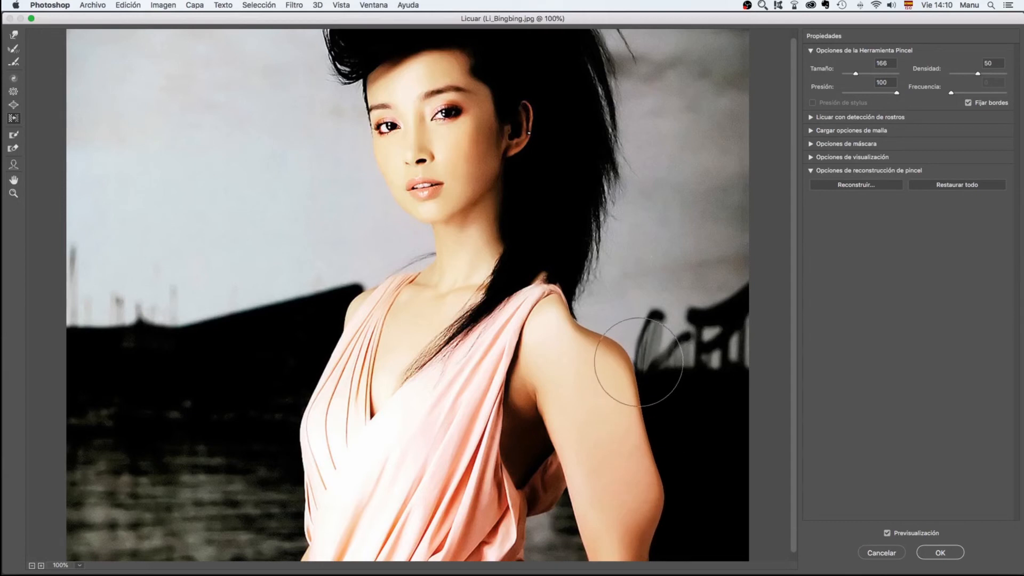
Undo the arm distortion, try pushing the arm's outer edge with the Push Left tool's direction reversed, and restore the whole image
key(super+alt+z)
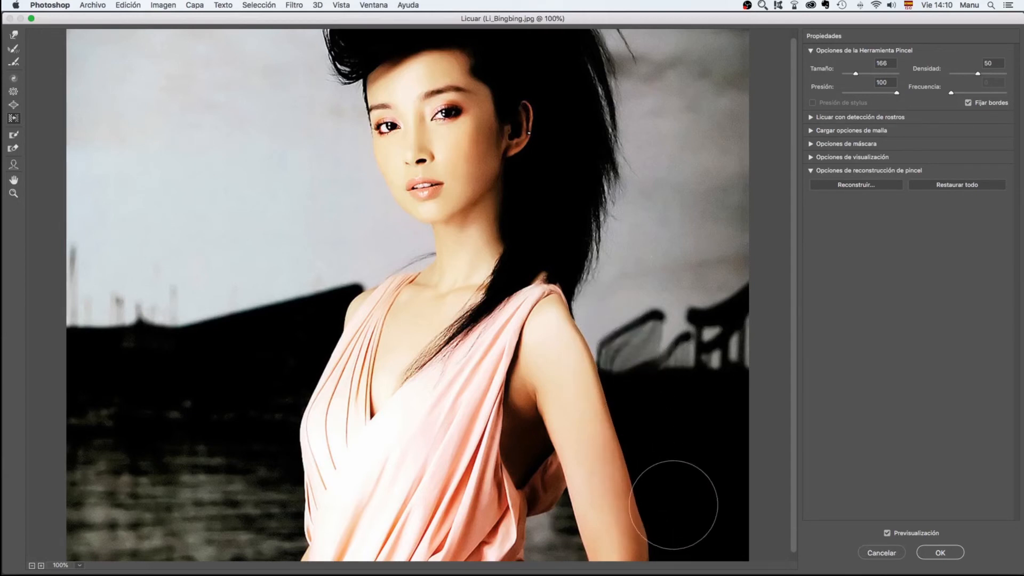
key(alt)
drag(666, 504, 606, 373)
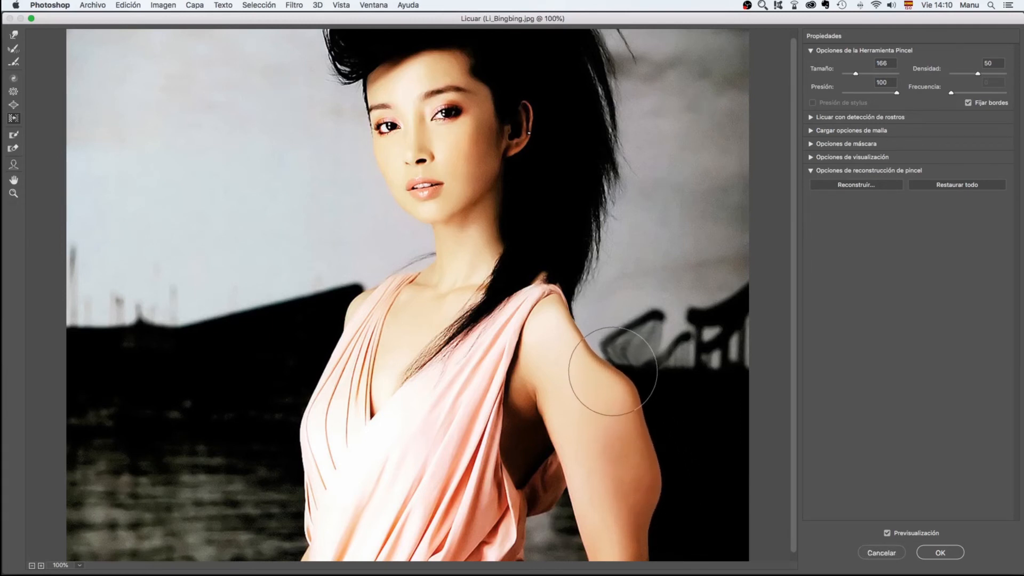
key(super+z)
click(966, 184)
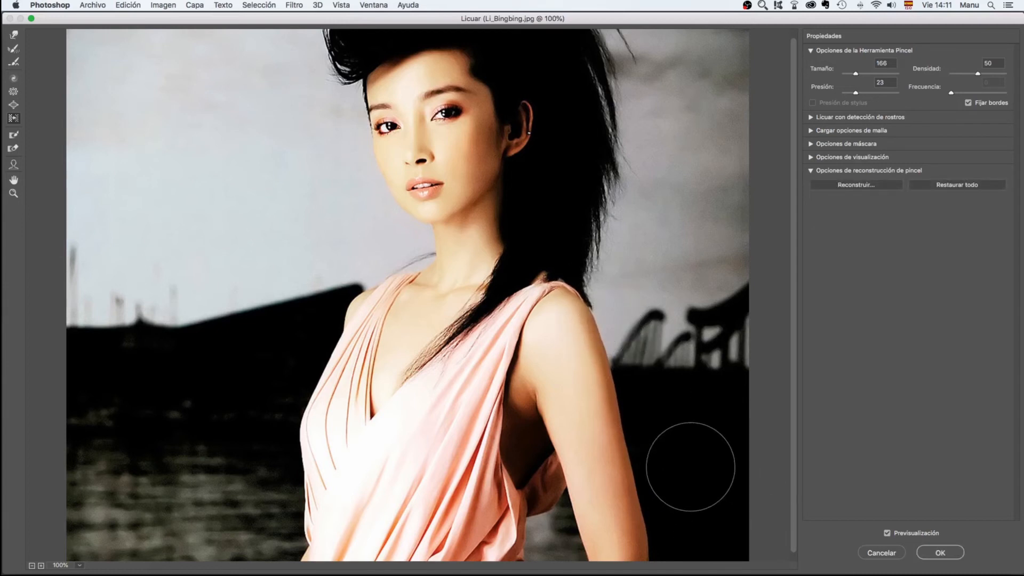
click(971, 184)
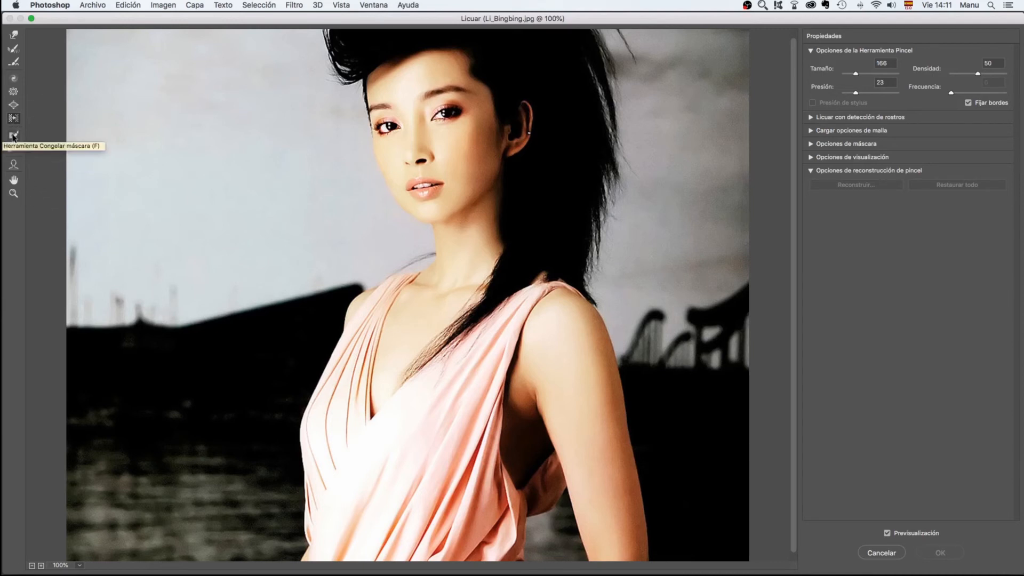
Protect the mouth with the Freeze Mask tool at size 100 and try shrinking the nose with the Pucker tool at size 91
click(13, 136)
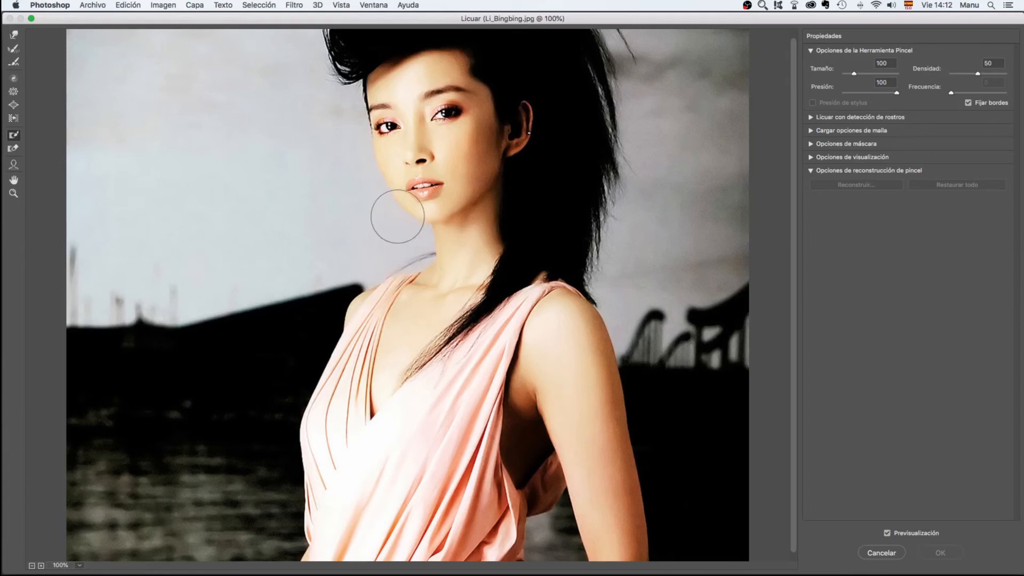
mouse_move(411, 192)
mouse_down()
mouse_move(407, 184)
mouse_move(426, 193)
mouse_up()
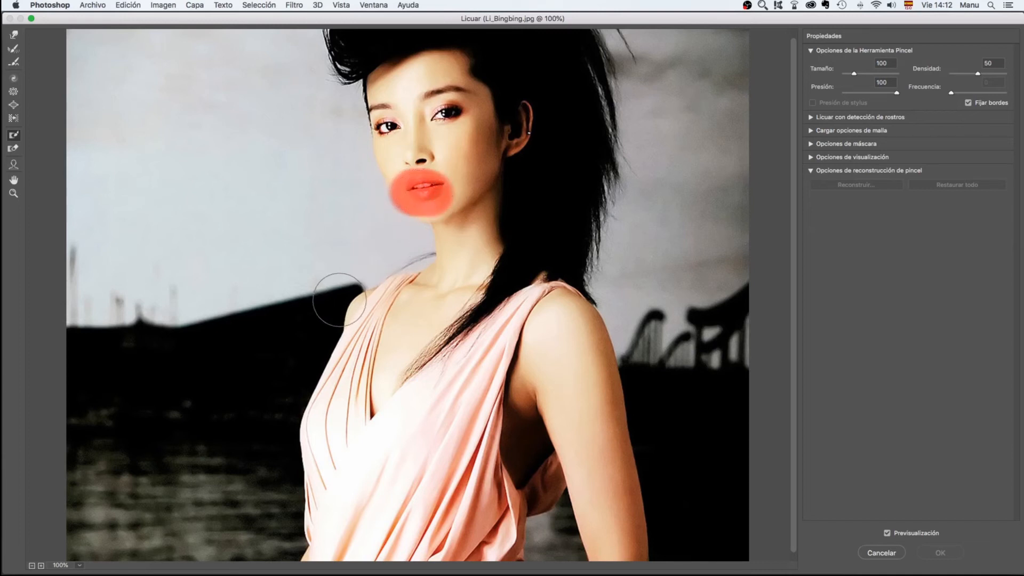
click(13, 92)
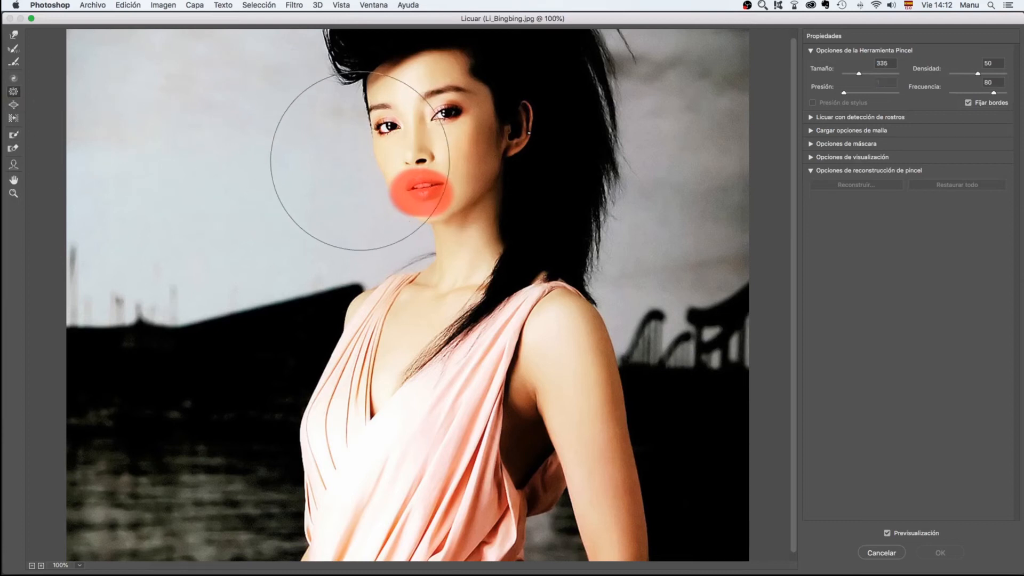
drag(399, 171, 323, 169)
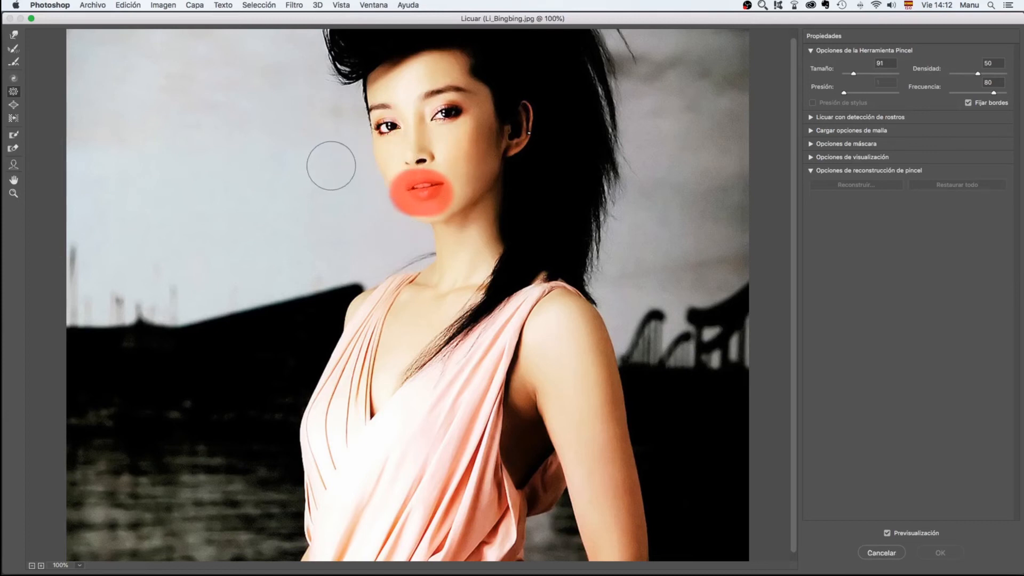
click(416, 154)
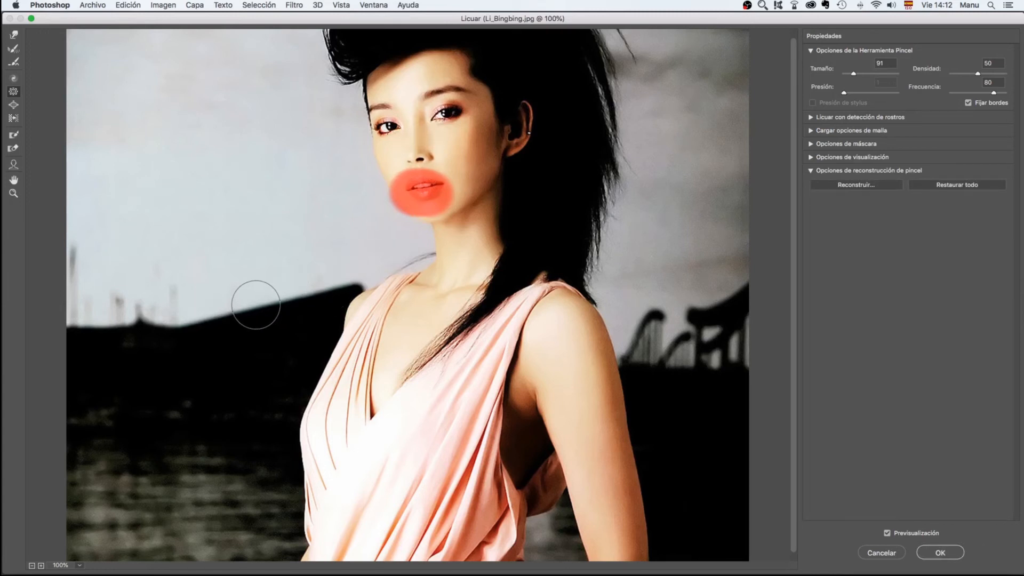
Unfreeze the mouth with the Thaw Mask tool at size 100 and try enlarging the nose with the Bloat tool
click(13, 149)
mouse_move(406, 204)
mouse_down()
mouse_move(414, 197)
mouse_move(401, 191)
mouse_move(435, 194)
mouse_up()
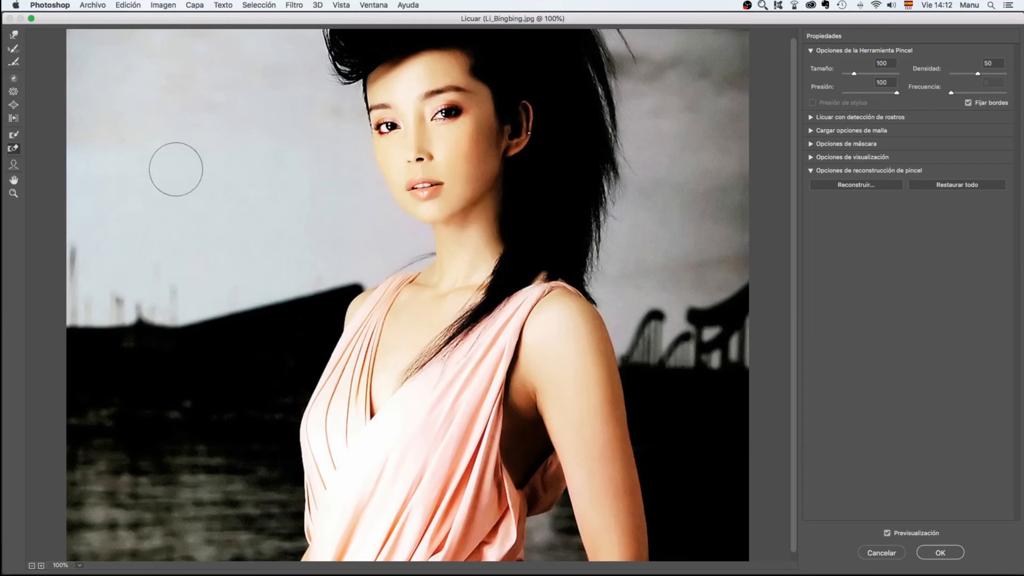
click(14, 104)
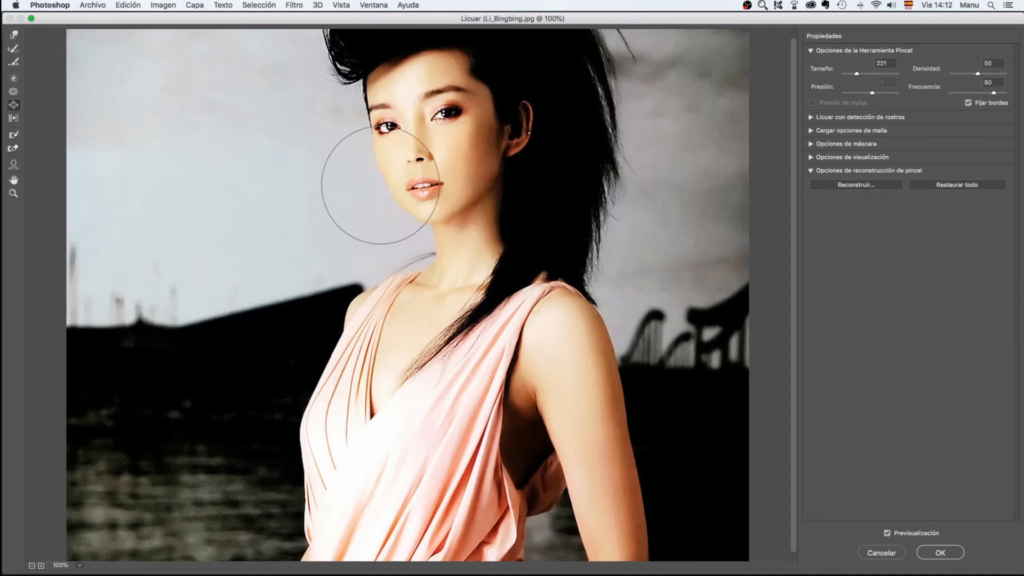
drag(380, 185, 335, 185)
drag(415, 163, 417, 163)
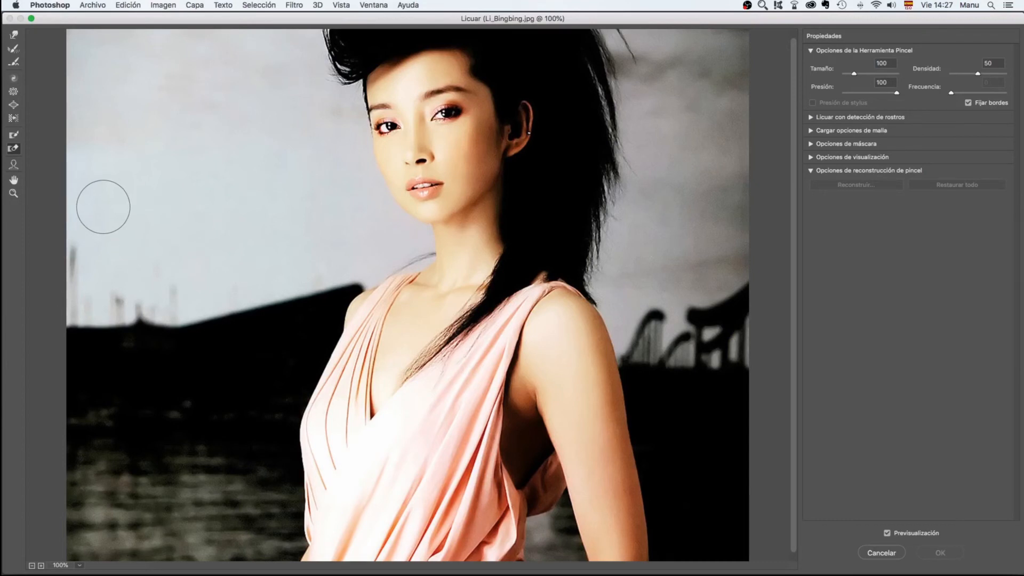
Activate the Face tool and examine its adjustment handles around the woman's facial features, including the lower lip
click(14, 166)
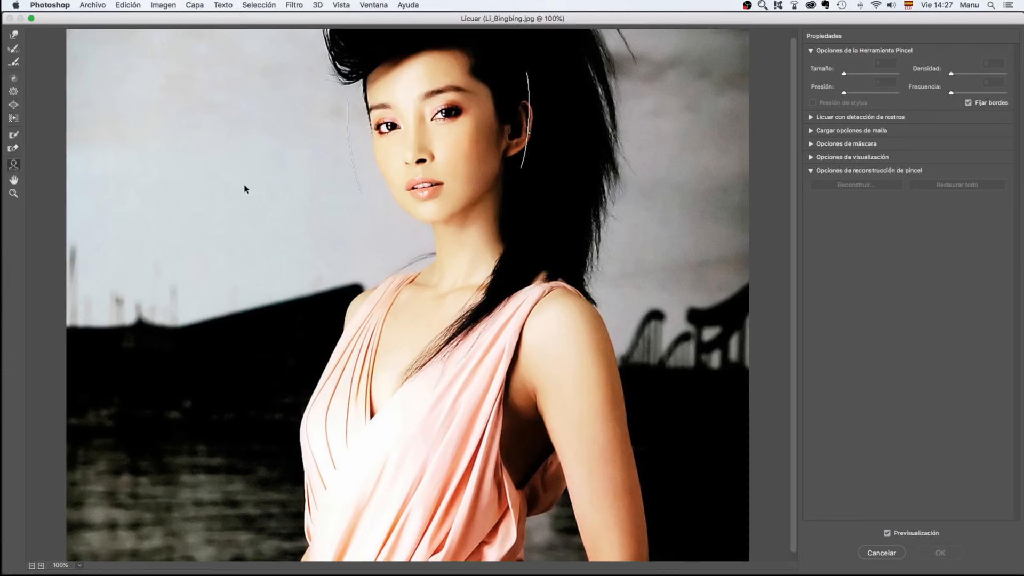
mouse_move(412, 168)
mouse_move(409, 81)
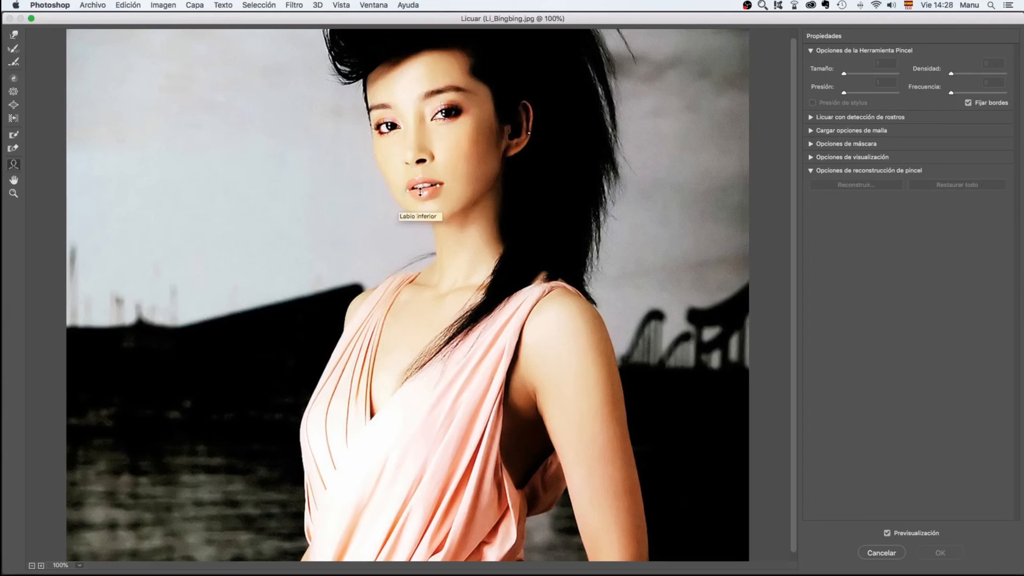
mouse_move(420, 192)
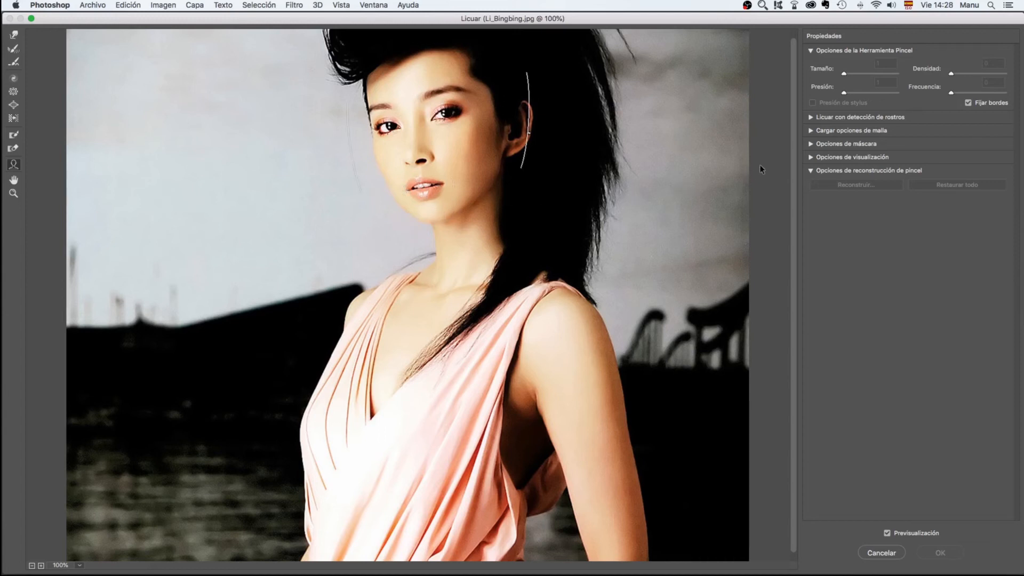
Show the Face-Aware Liquify options and select Cara #1 as the face for adjustment
click(812, 117)
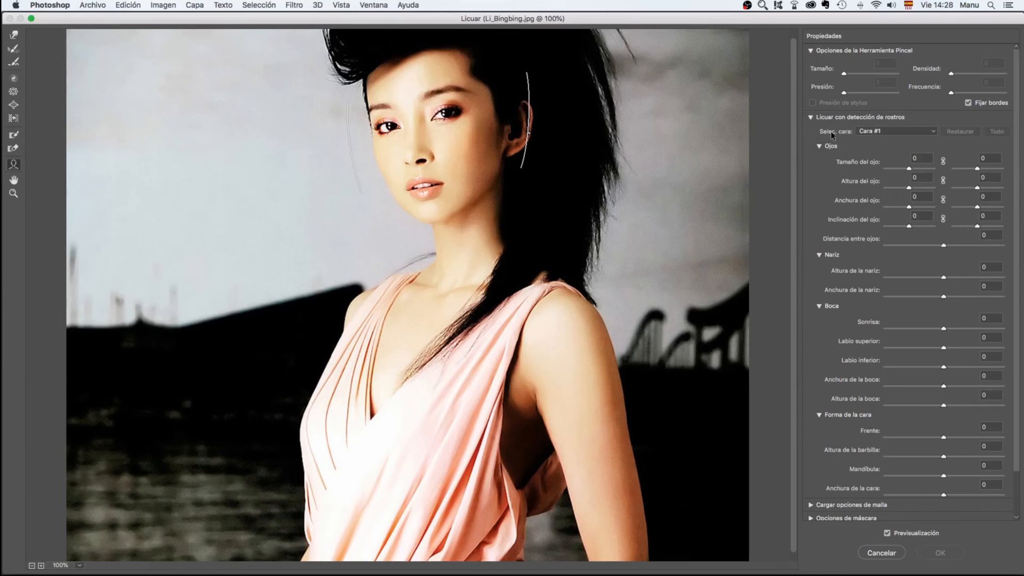
click(934, 132)
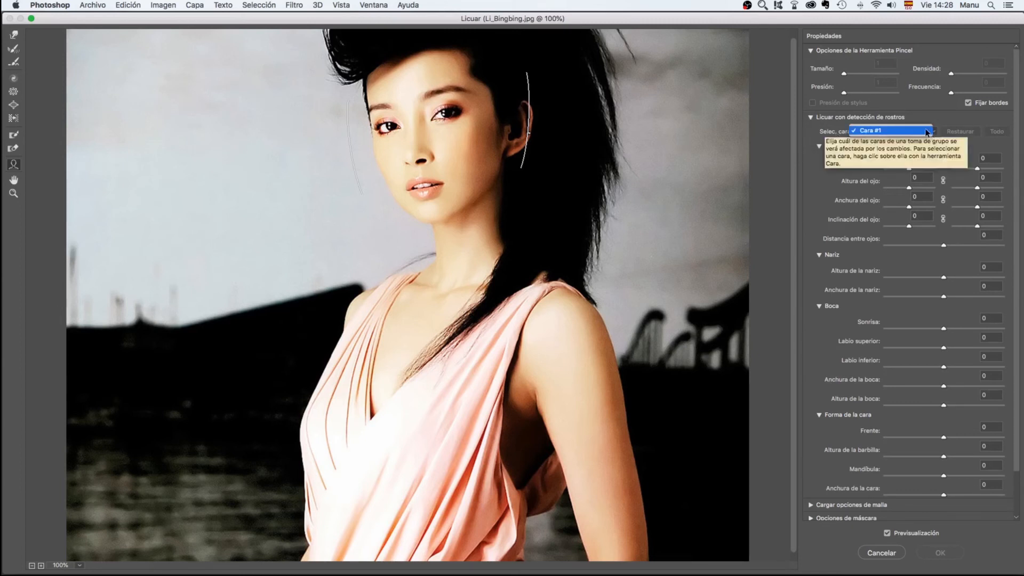
click(889, 130)
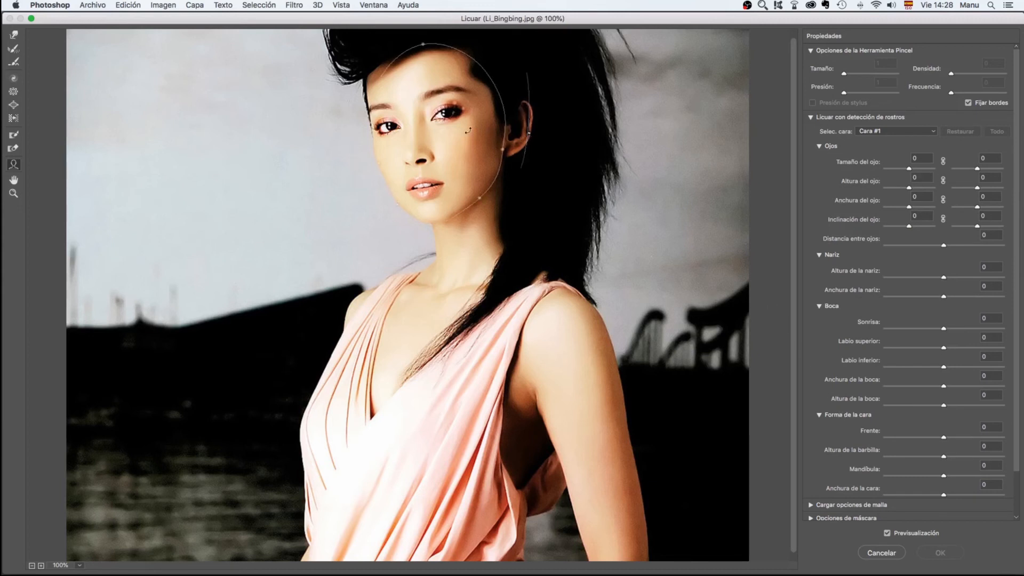
mouse_move(453, 126)
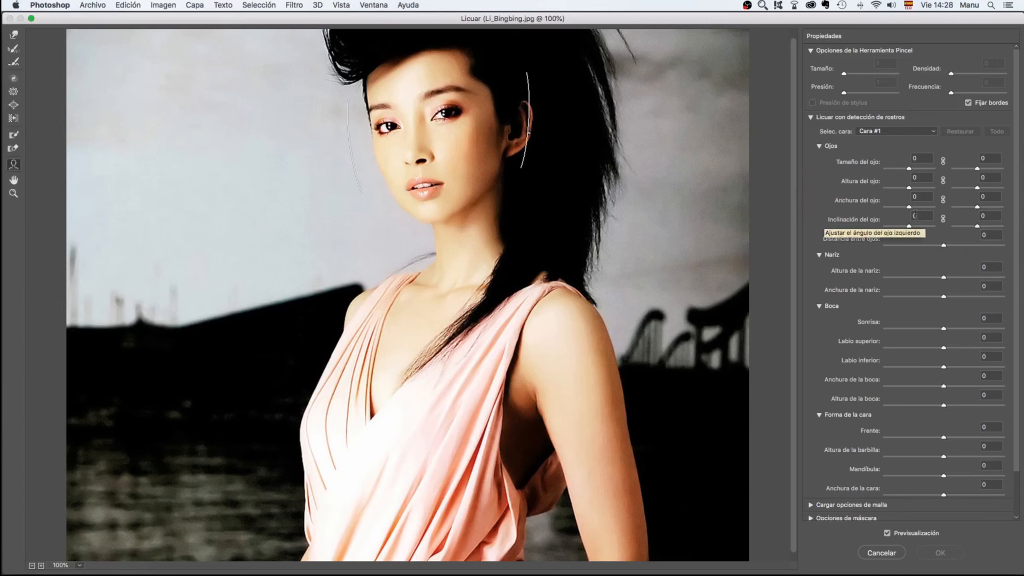
Link both eye sizes and set eye size to 11, left eye height to 13, nose width to 7 and smile to -4
click(944, 161)
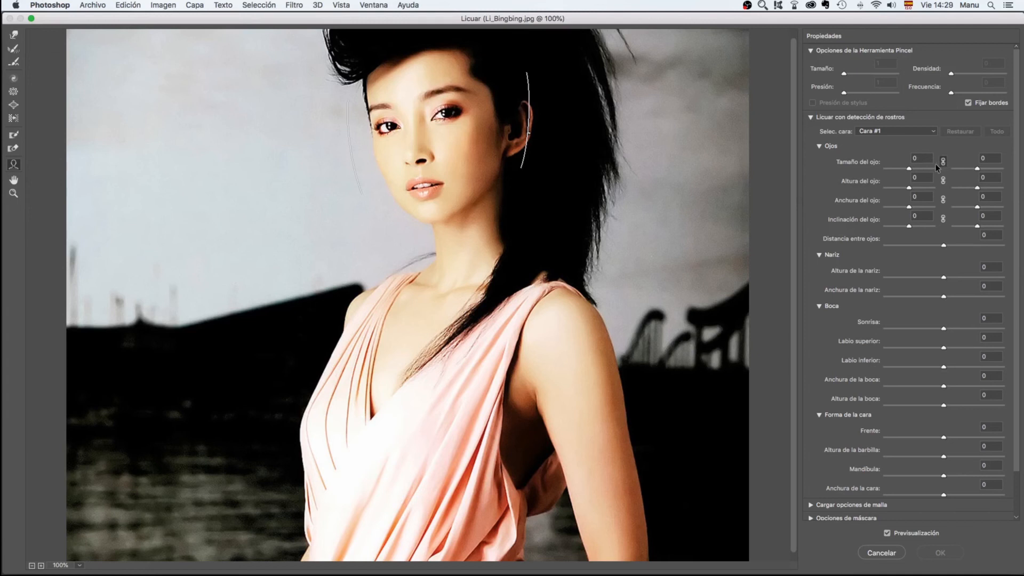
mouse_move(913, 170)
mouse_down()
mouse_move(939, 172)
mouse_move(892, 170)
mouse_move(913, 172)
mouse_move(922, 190)
mouse_move(947, 186)
mouse_move(896, 189)
mouse_move(913, 188)
mouse_up()
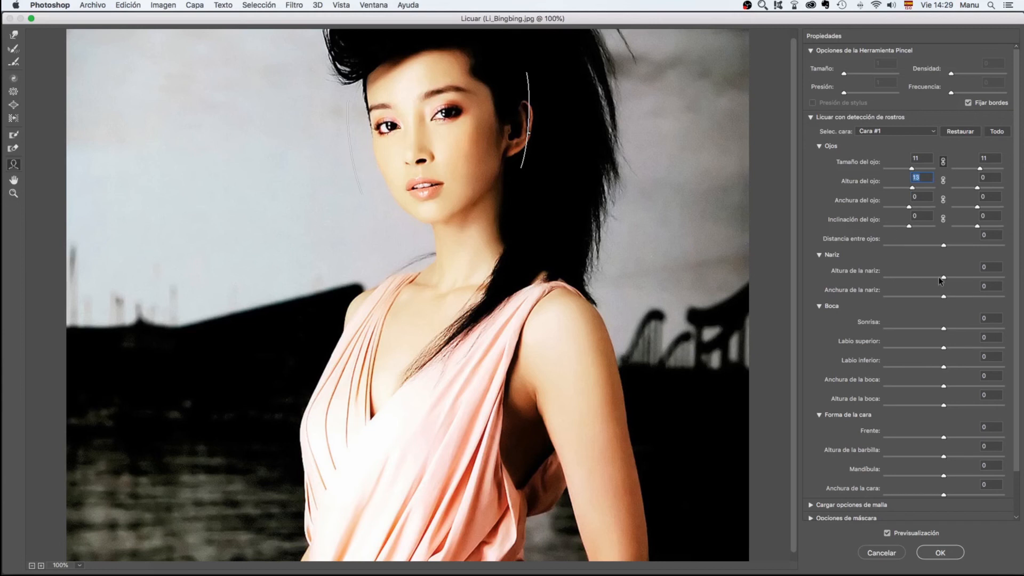
drag(945, 280, 942, 330)
Reshape the eyes directly on the portrait with the Face tool, giving a right eye height of 83 and linked eye sizes of -49
drag(442, 106, 465, 91)
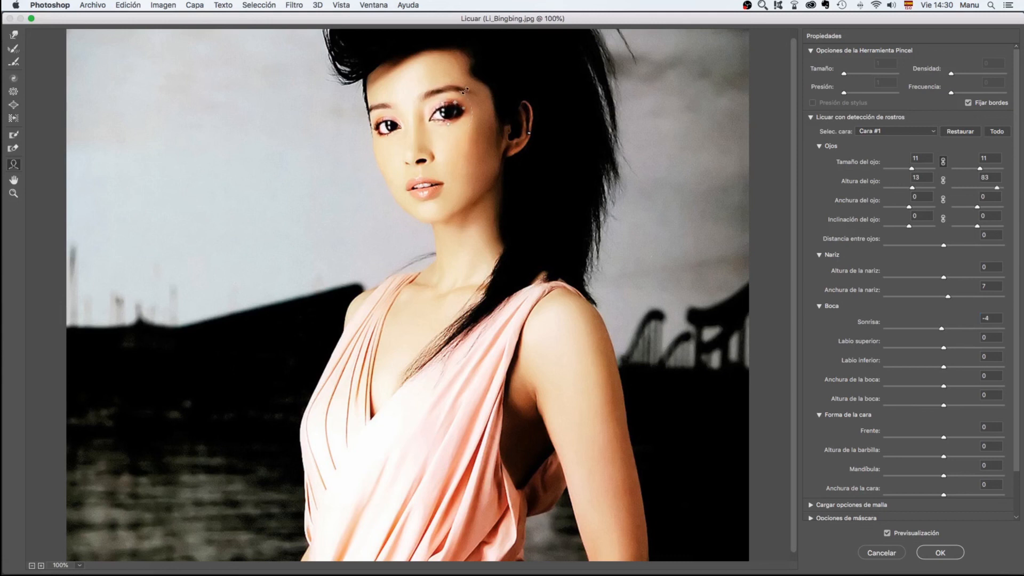
drag(458, 101, 449, 109)
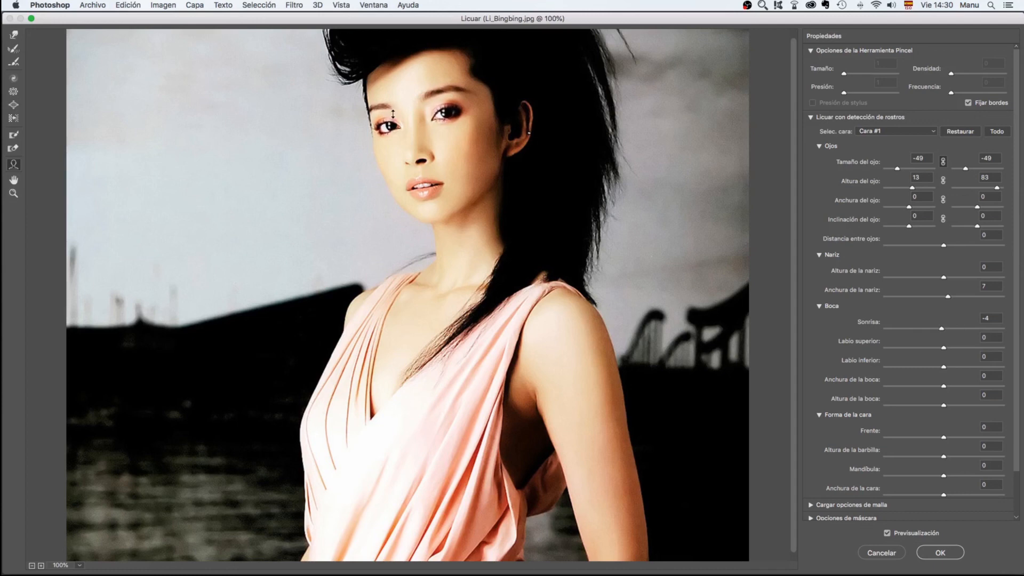
drag(392, 114, 393, 106)
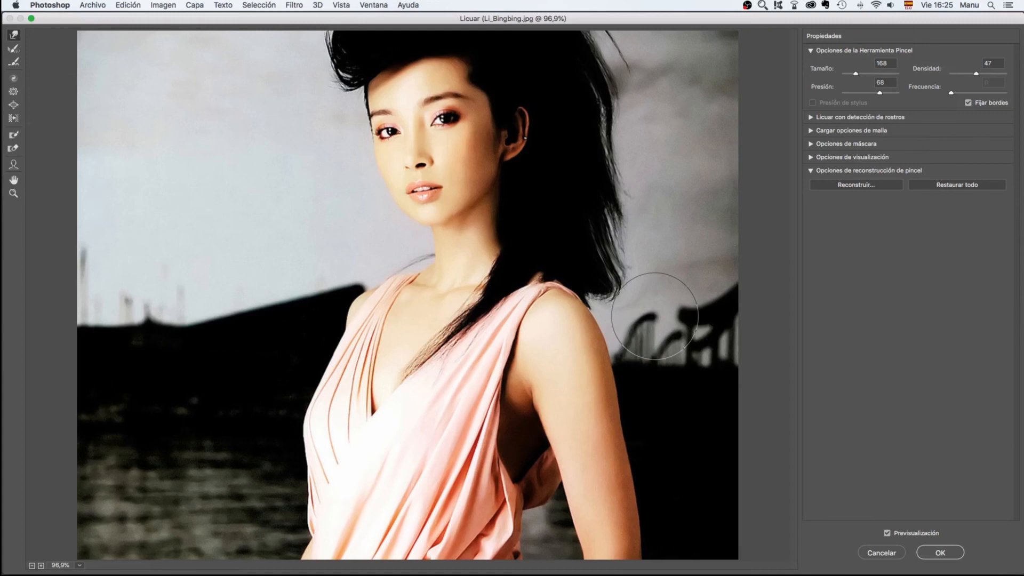
Apply the Liquify filter, and convert the unlocked background layer into a smart object
click(940, 553)
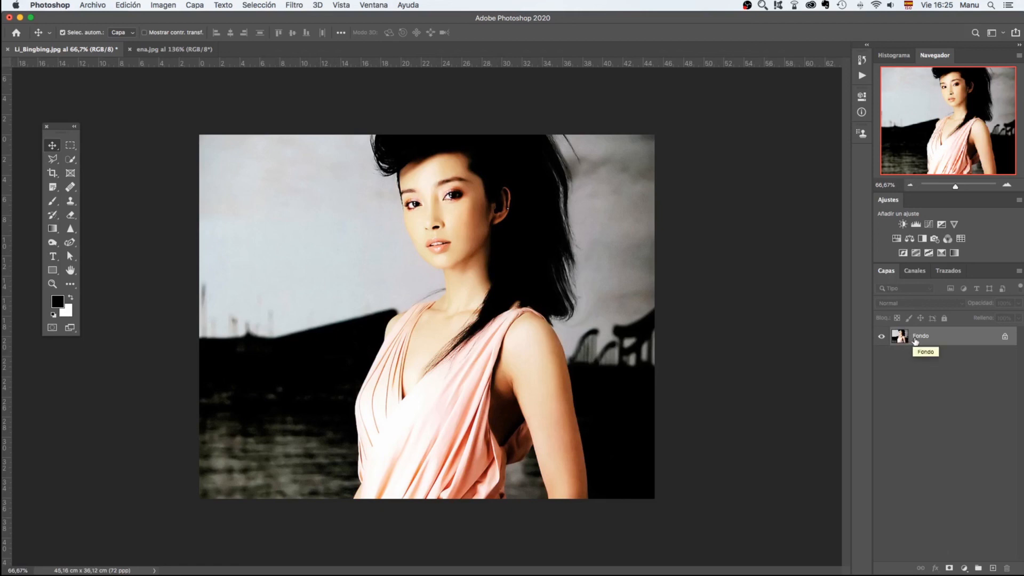
click(1005, 339)
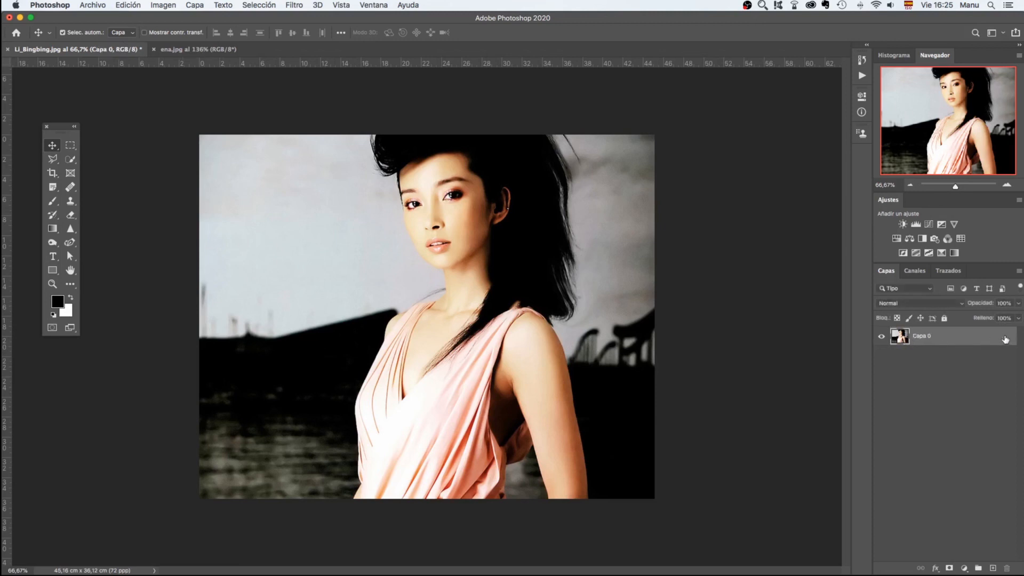
right_click(949, 336)
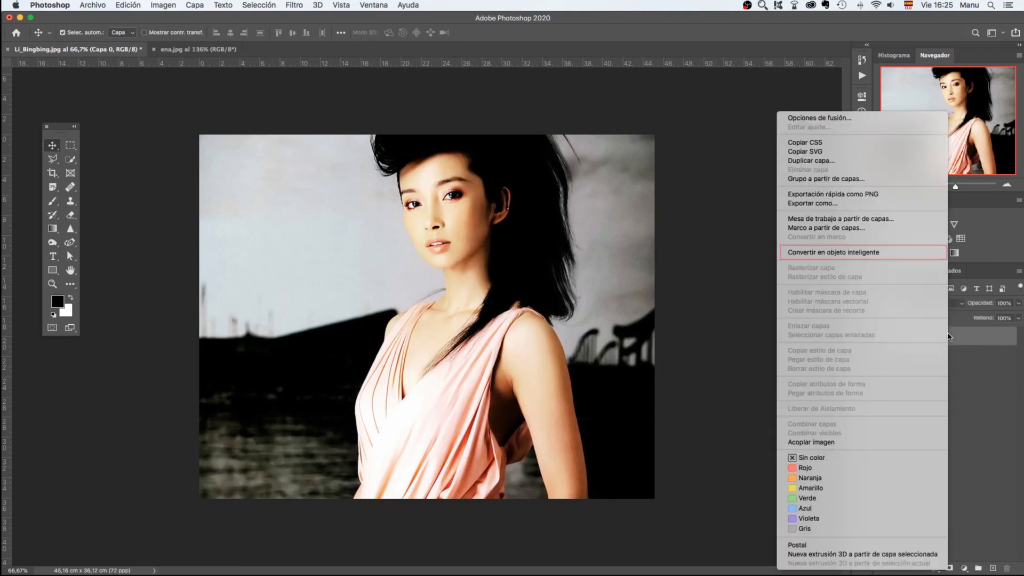
click(856, 253)
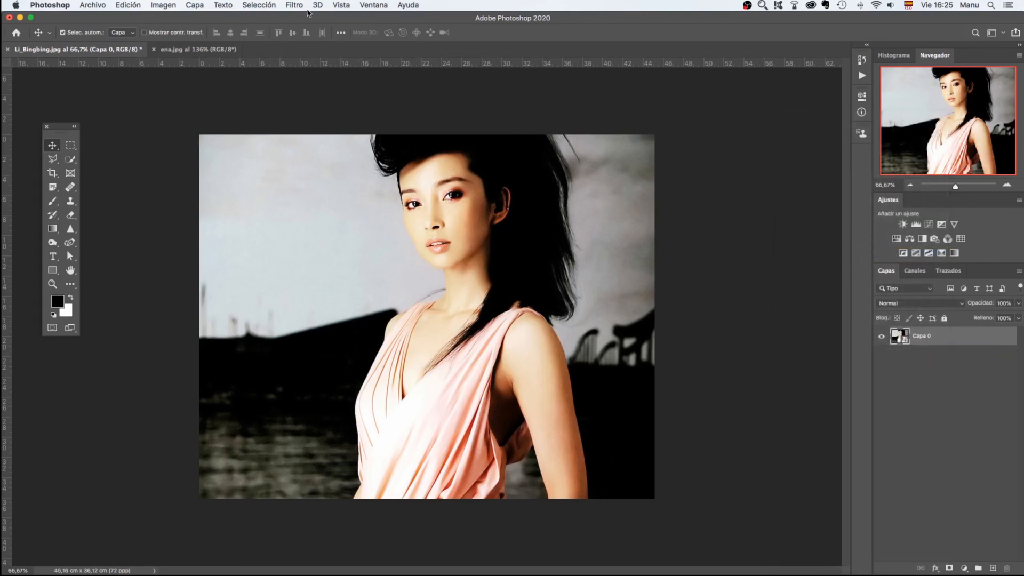
Apply Liquify to the smart object, pulling the hair's outer edge into waves with Forward Warp at size 168, pressure 68 and density 47
click(295, 5)
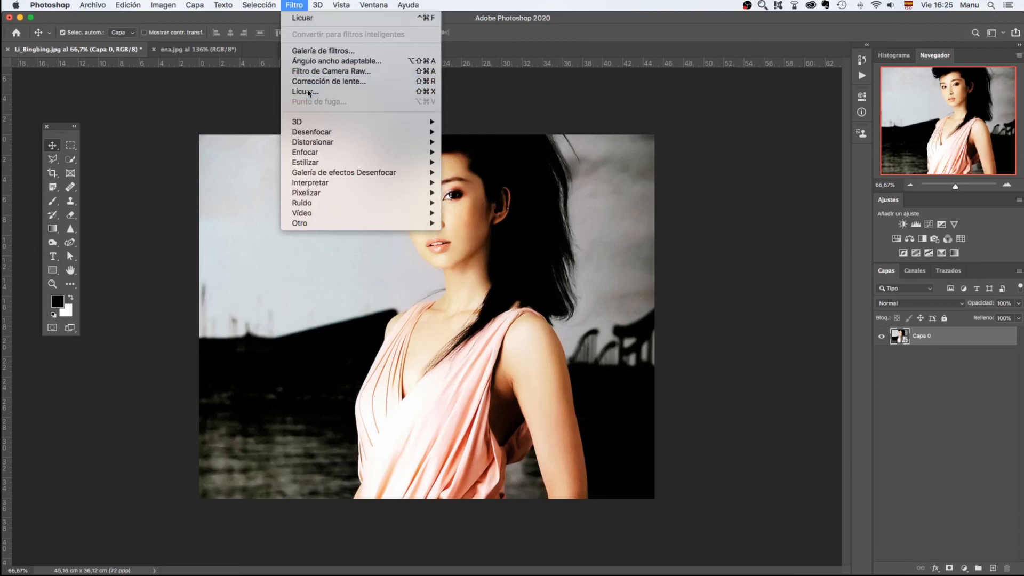
click(309, 91)
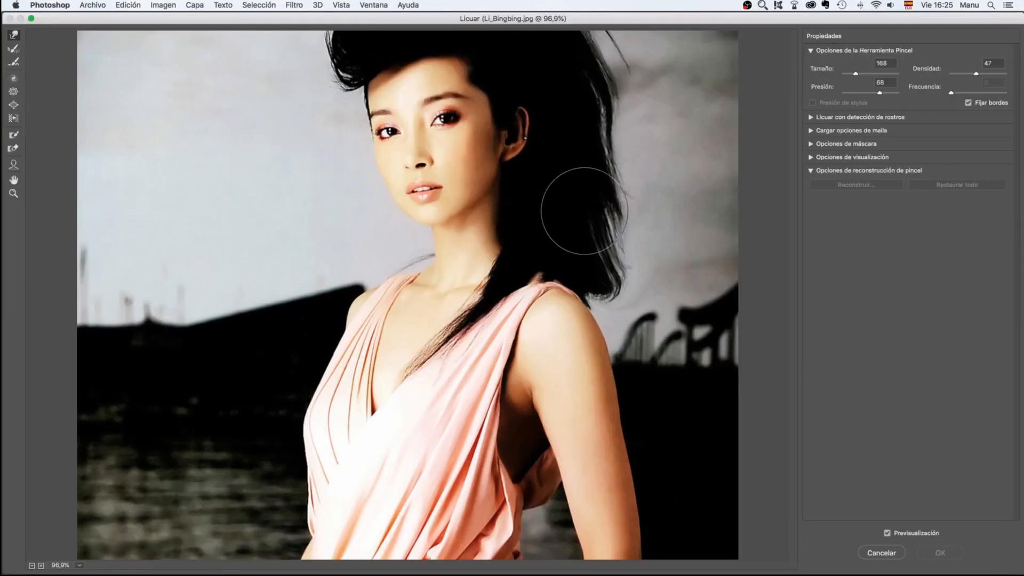
drag(578, 202, 688, 216)
drag(585, 118, 673, 96)
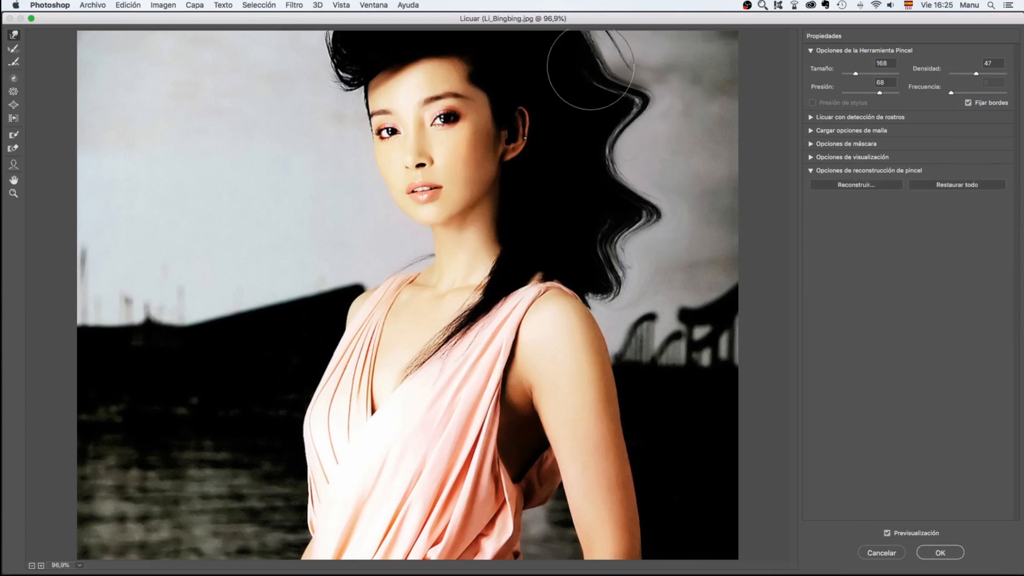
drag(589, 68, 645, 48)
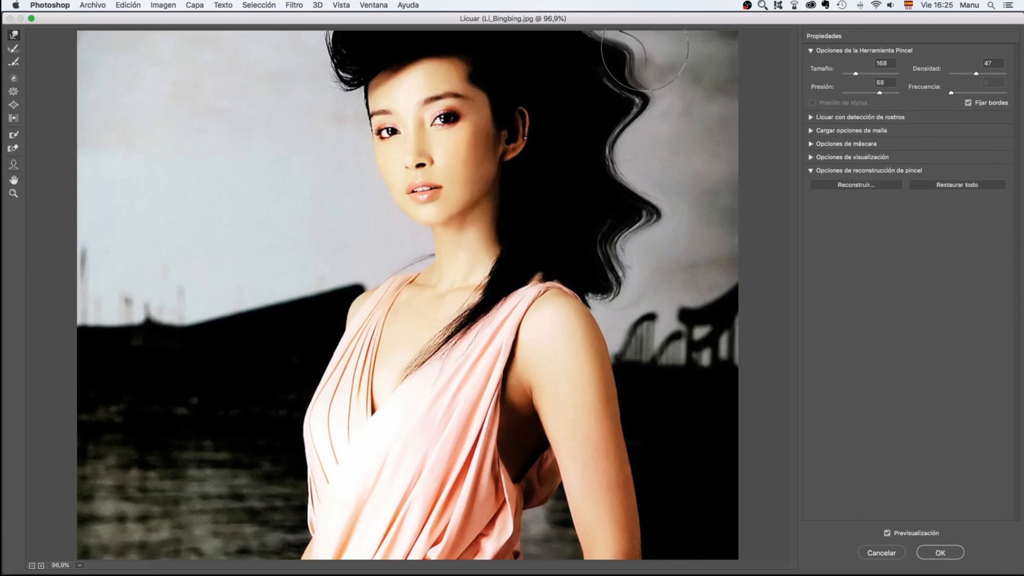
click(941, 552)
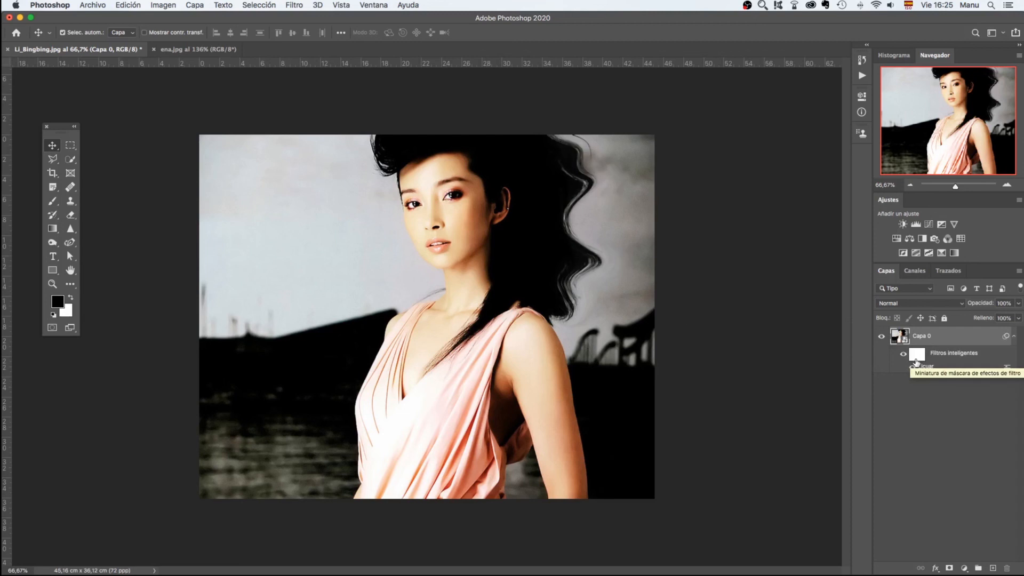
Hide the smart filters on layer Capa 0
click(903, 354)
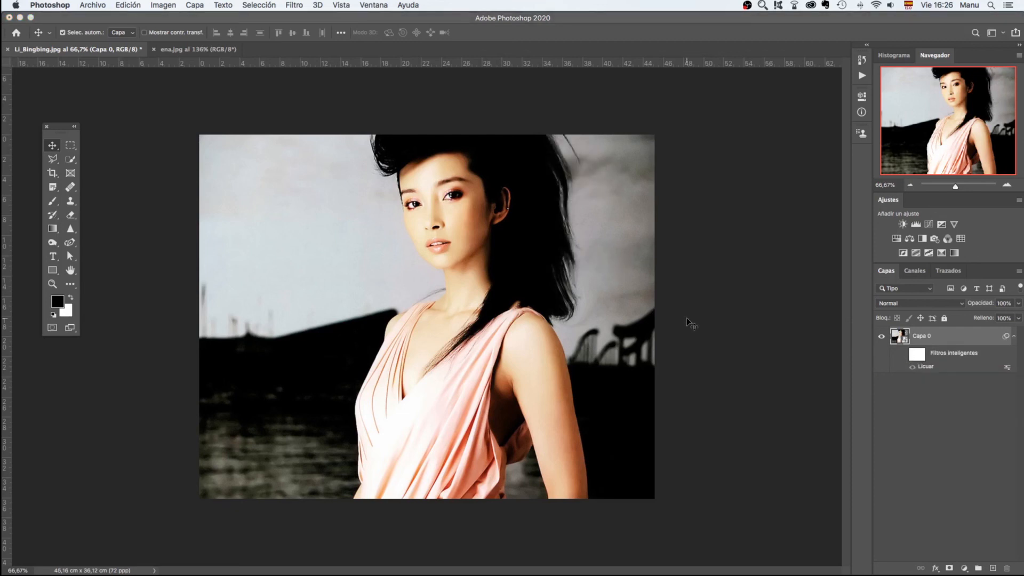